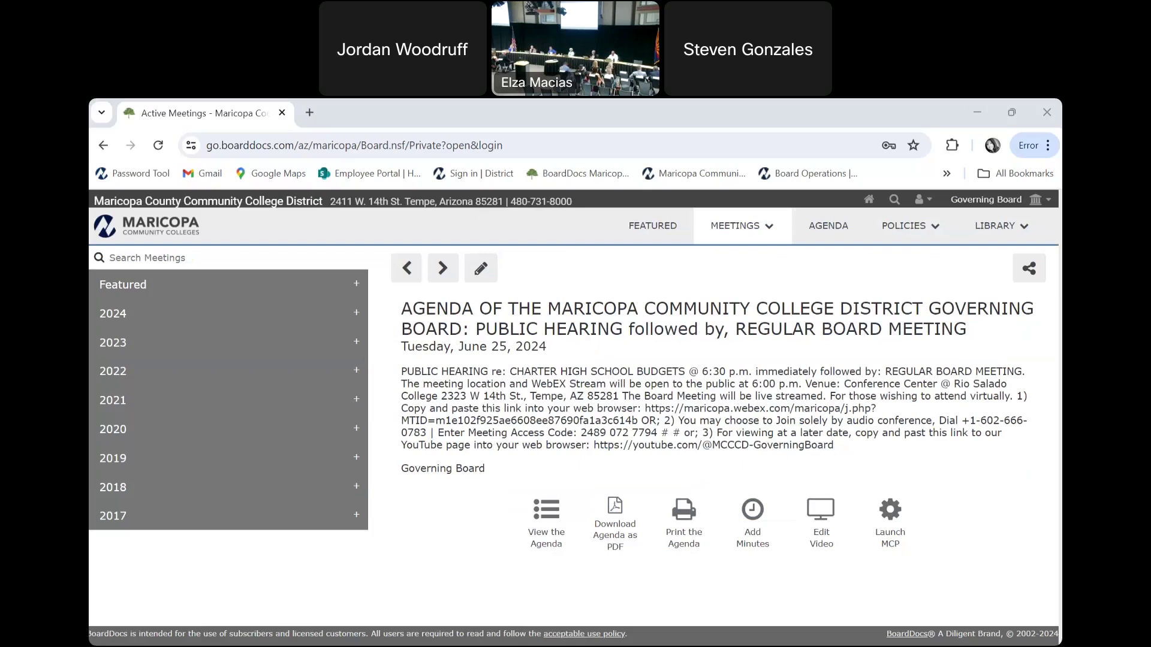
Open the full meeting agenda and show the Call to Order and Roll Call item.
click(546, 520)
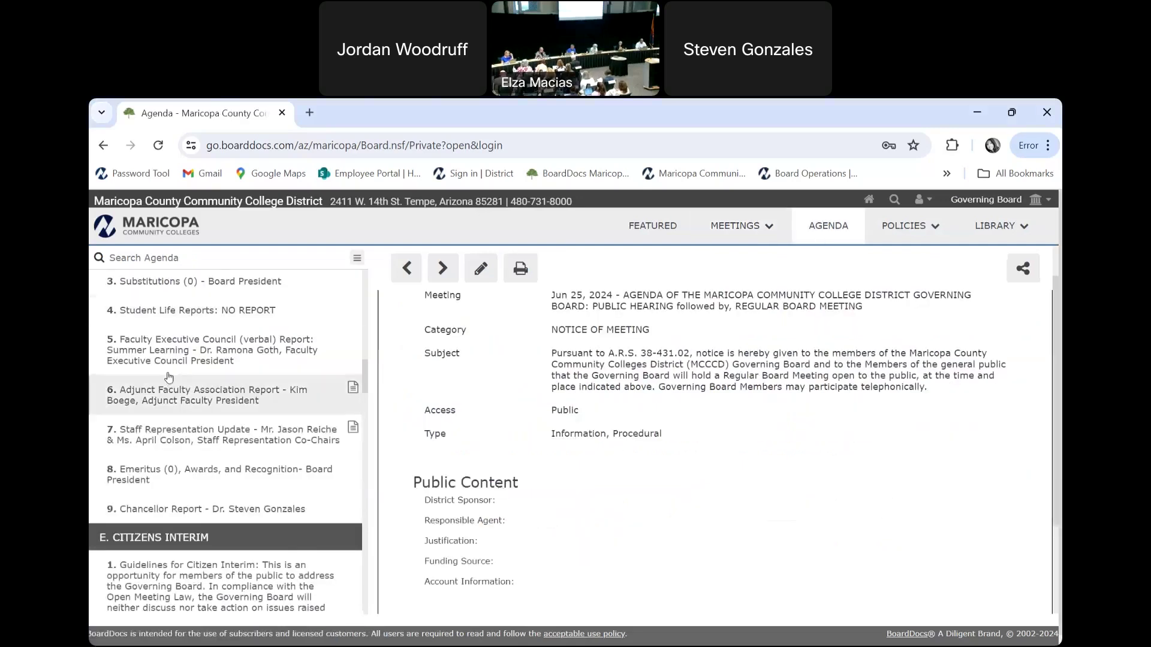
scroll(167, 378, up, 3)
scroll(215, 396, up, 1)
scroll(256, 417, up, 3)
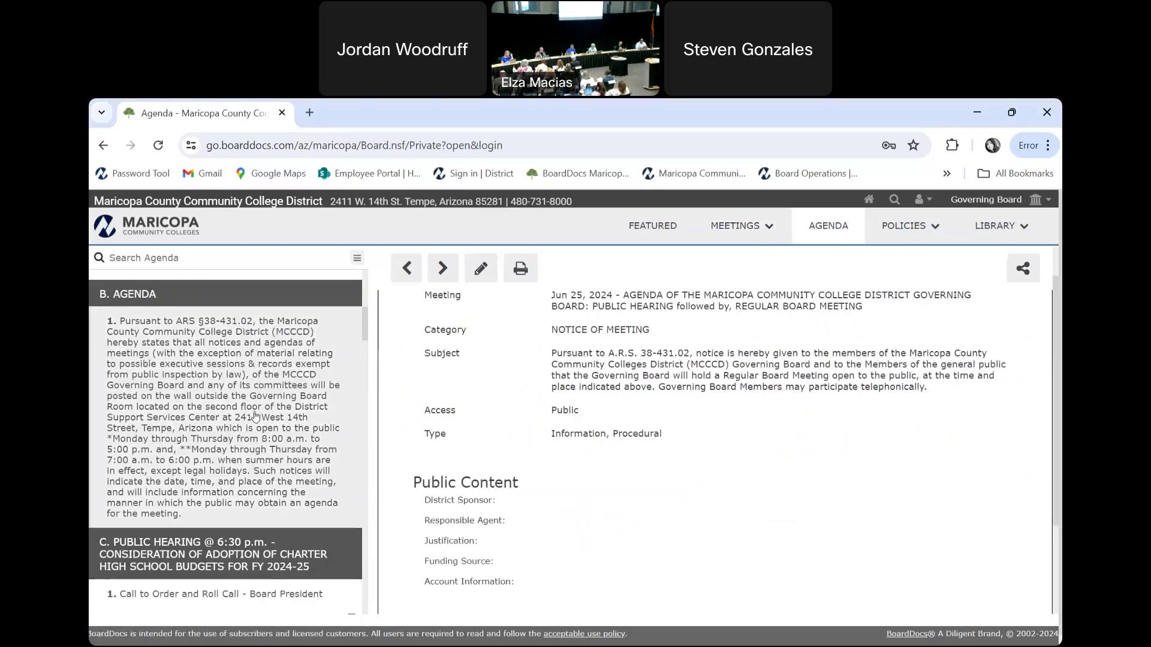
scroll(255, 416, down, 3)
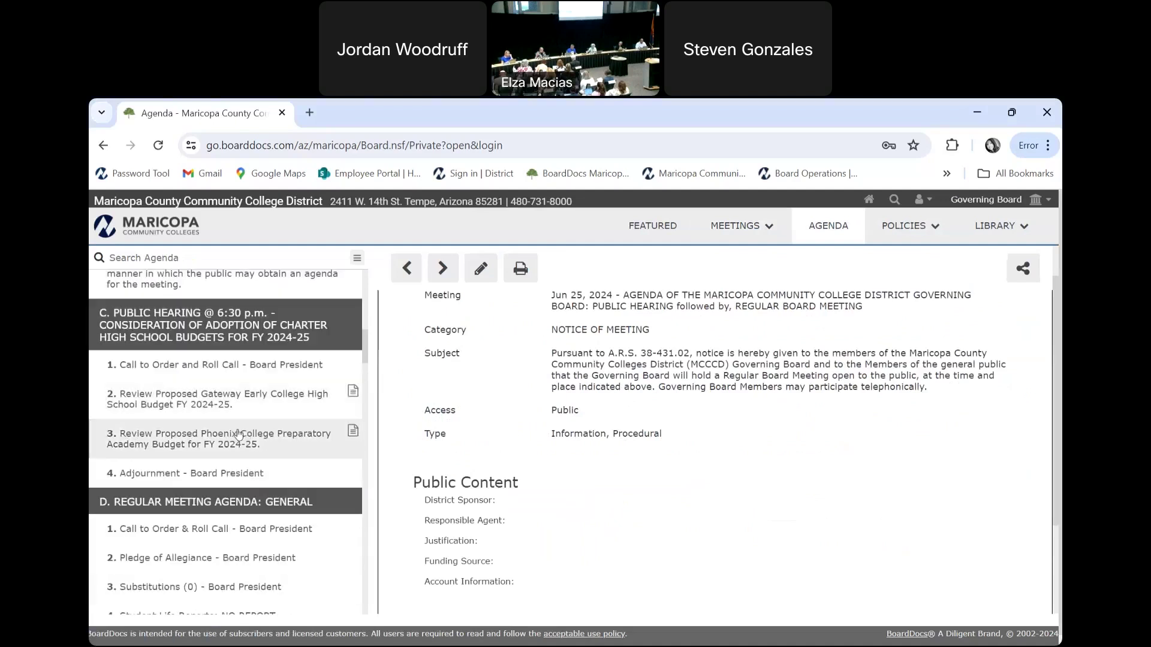
click(252, 369)
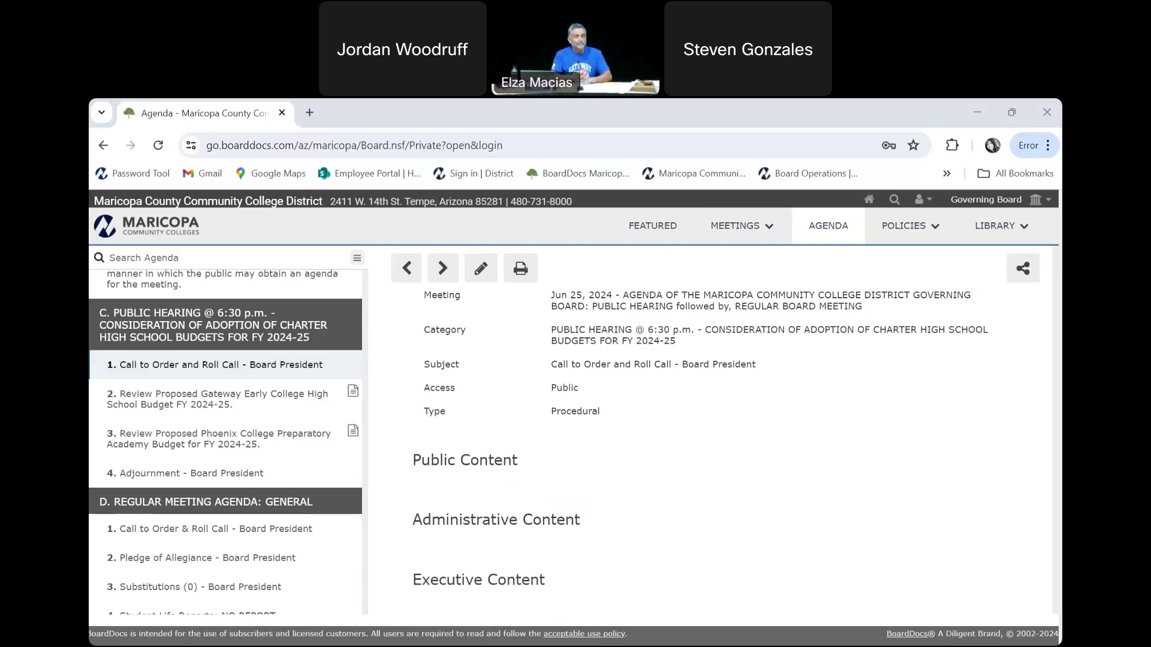
Show public hearing item 2, Review Proposed Gateway Early College High School Budget FY 2024-25.
click(244, 397)
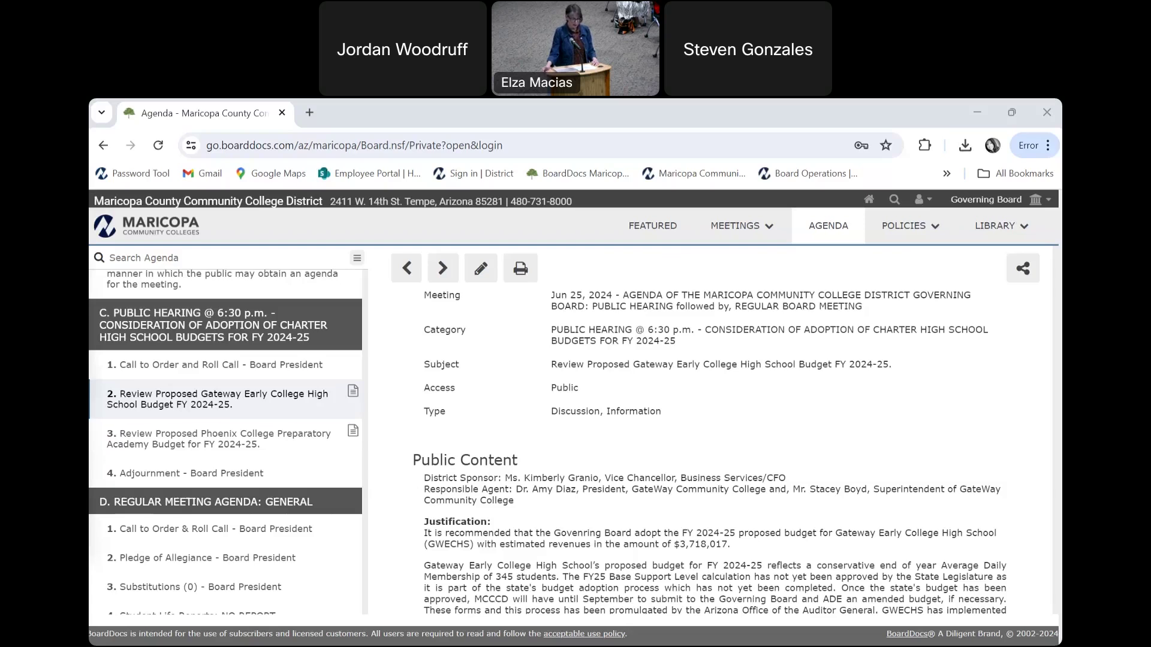
scroll(223, 457, down, 5)
scroll(225, 423, up, 3)
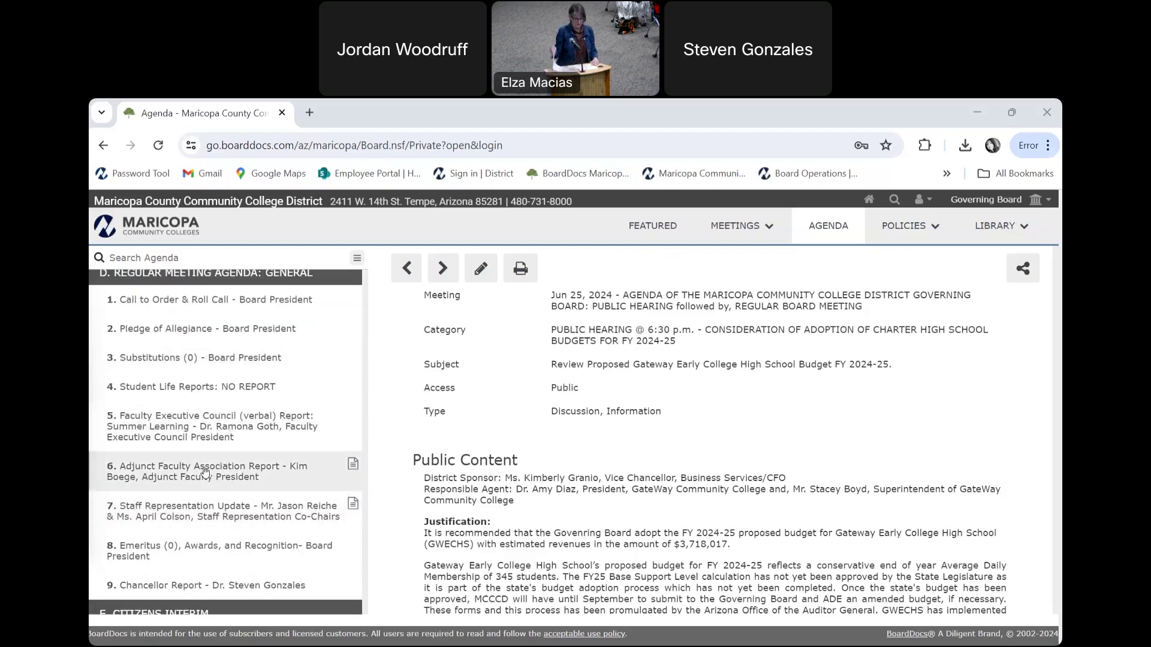
Display agenda item 5, the Faculty Executive Council verbal report on Summer Learning.
click(207, 432)
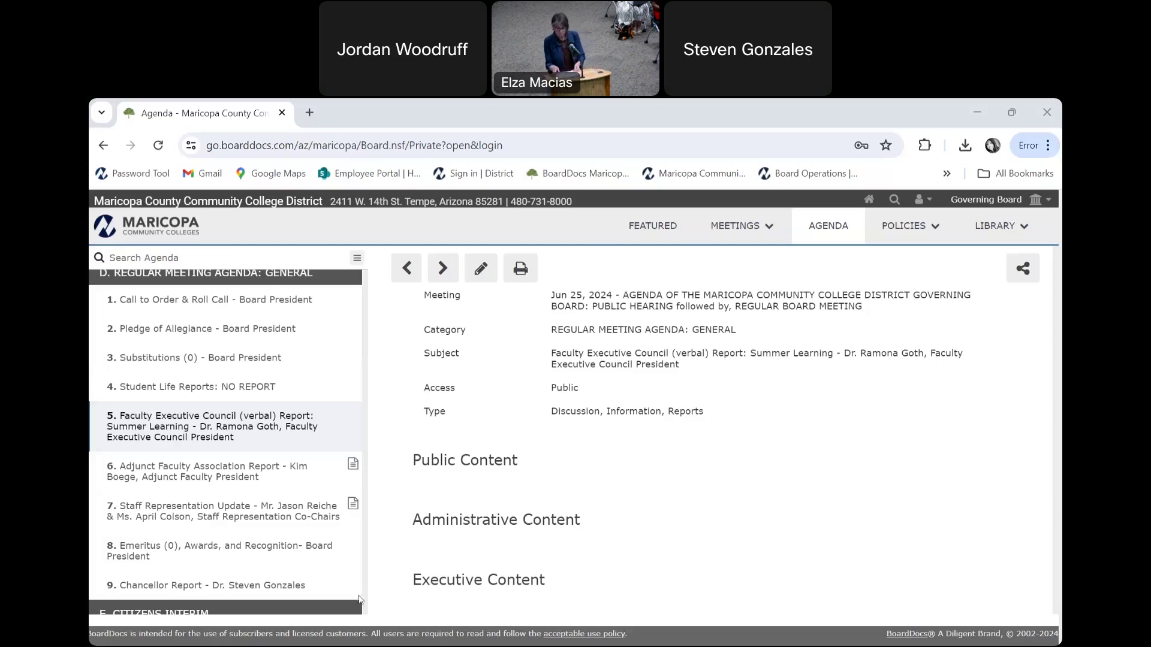
Review the Adjunct Faculty June 2024 report PDF, then open agenda item 7, Staff Representation Update.
click(150, 470)
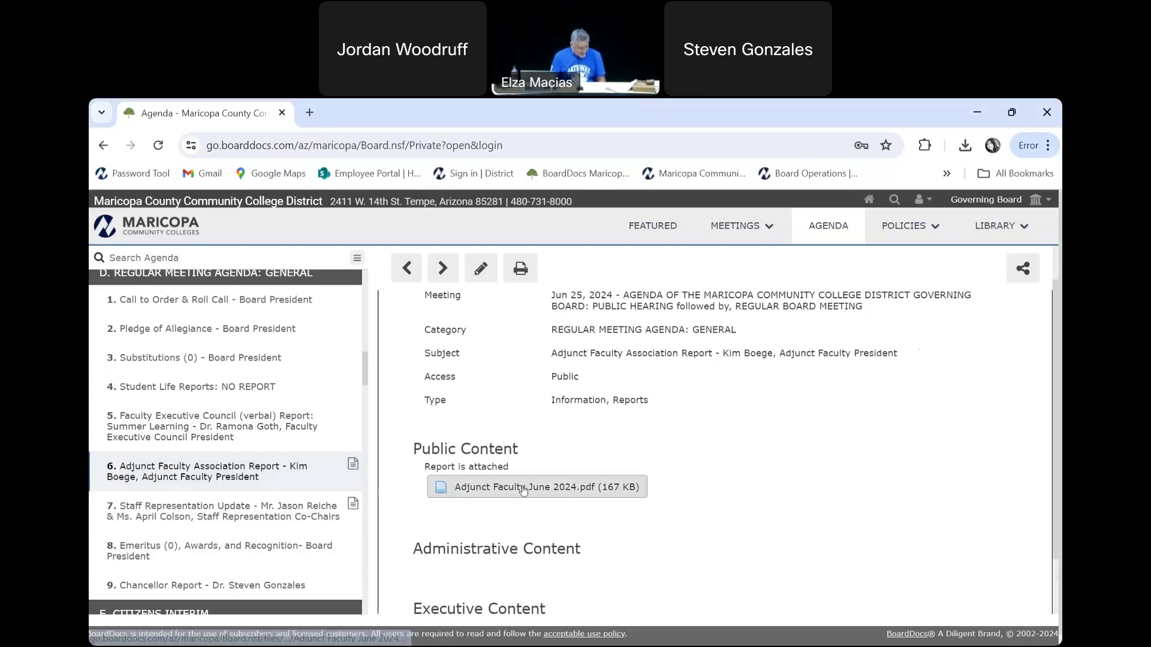
click(519, 487)
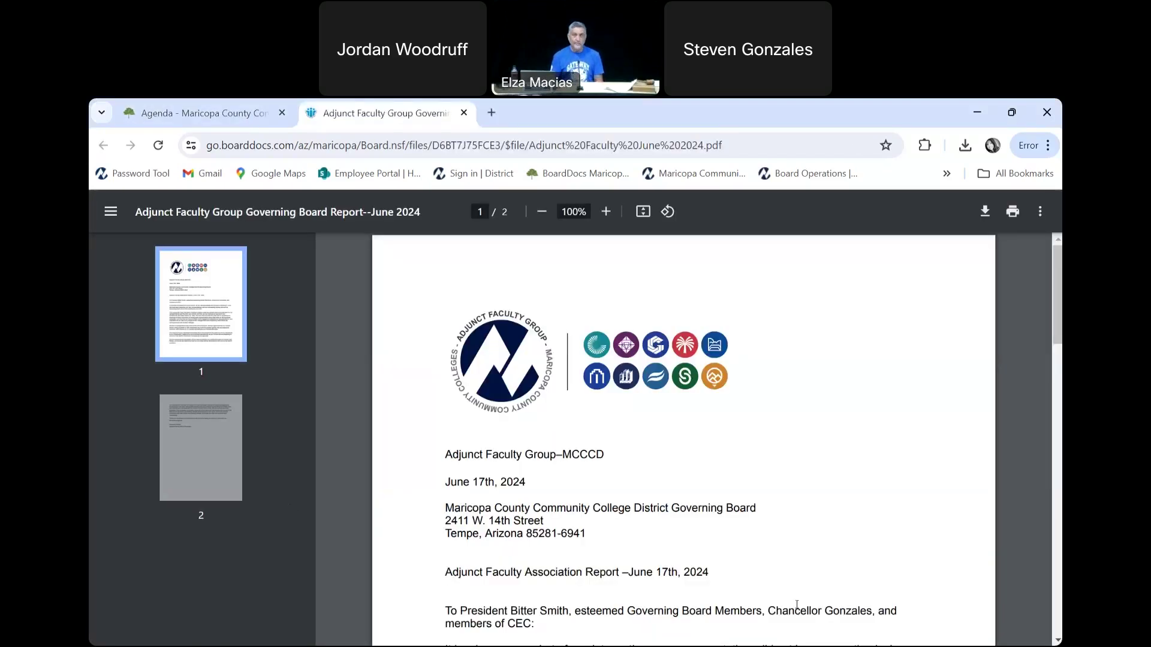
scroll(944, 514, down, 1)
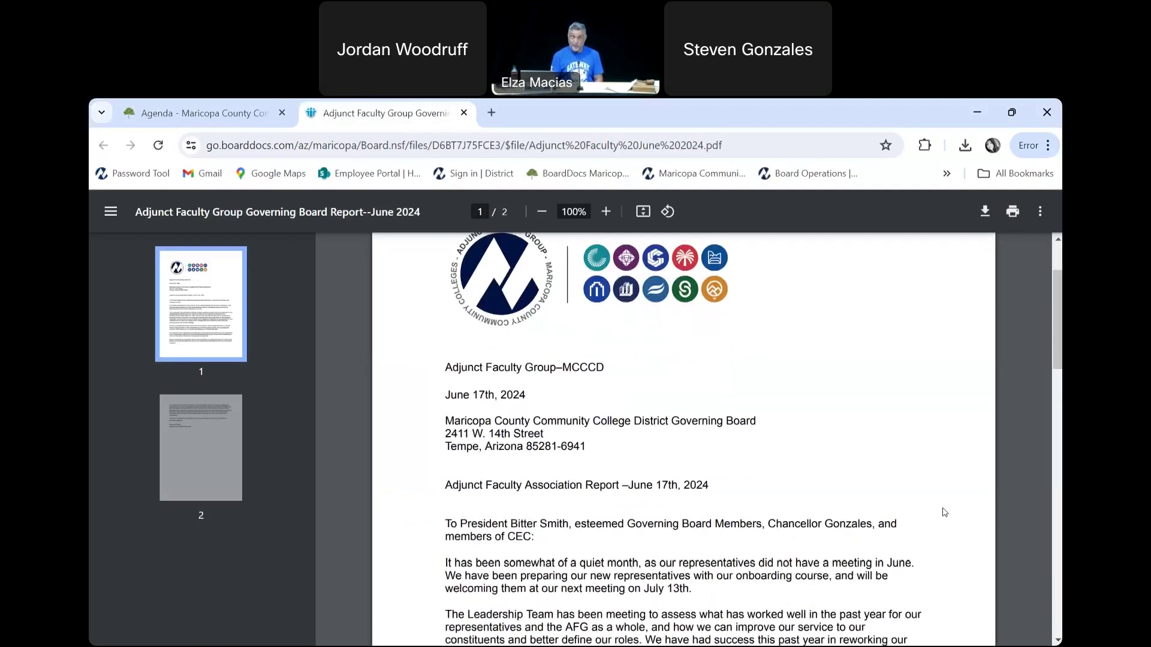
scroll(944, 513, down, 2)
scroll(944, 513, up, 2)
scroll(943, 509, up, 1)
scroll(943, 511, down, 1)
scroll(944, 511, down, 1)
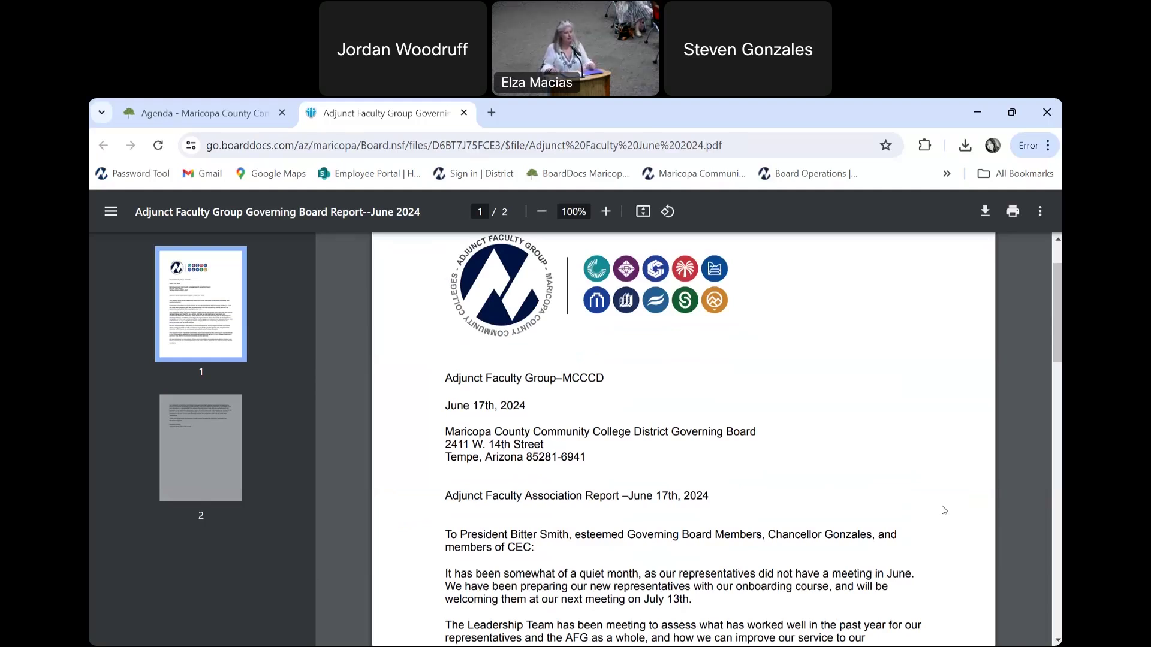
scroll(944, 511, down, 1)
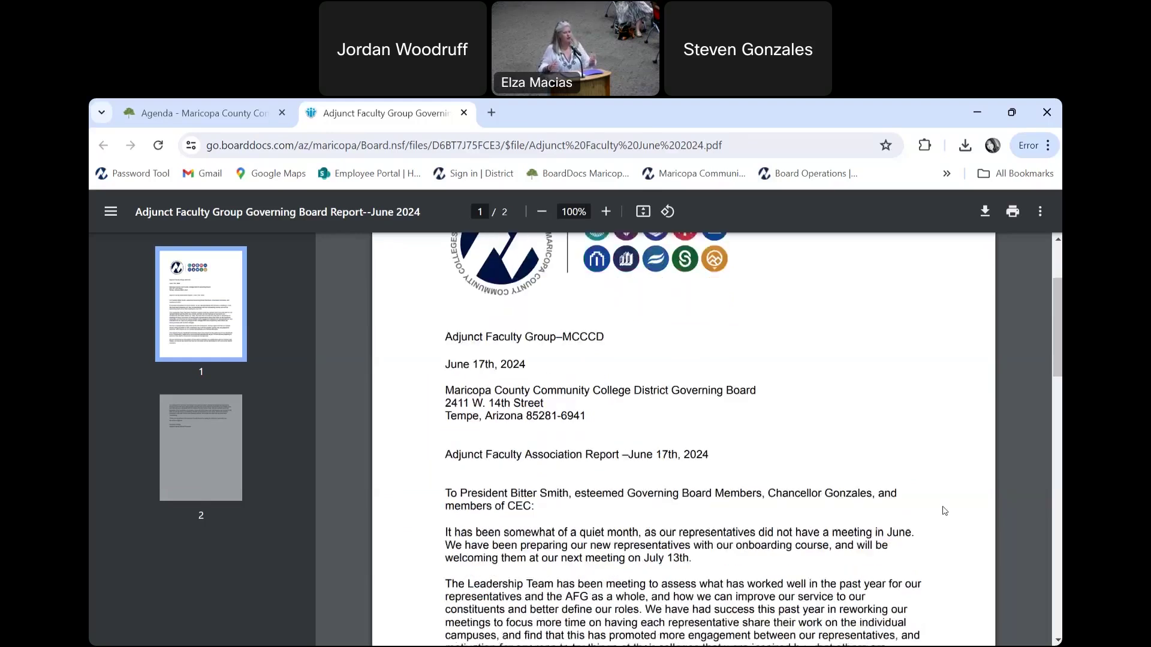
scroll(944, 511, down, 1)
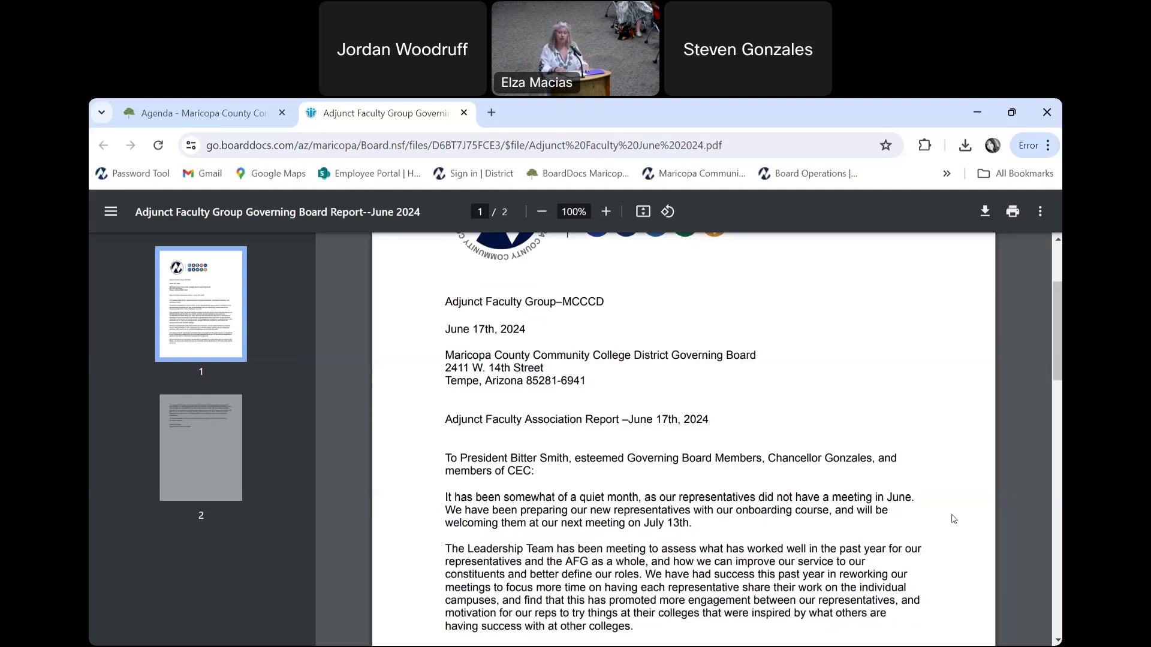
scroll(953, 519, down, 1)
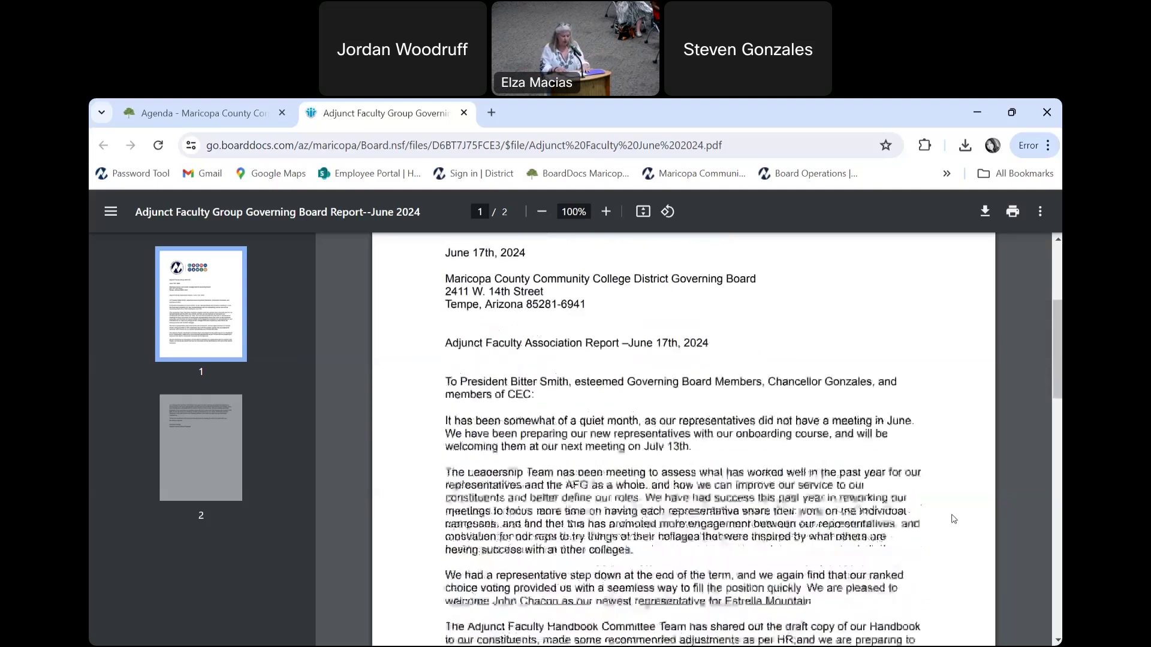
scroll(953, 519, down, 1)
scroll(954, 519, down, 2)
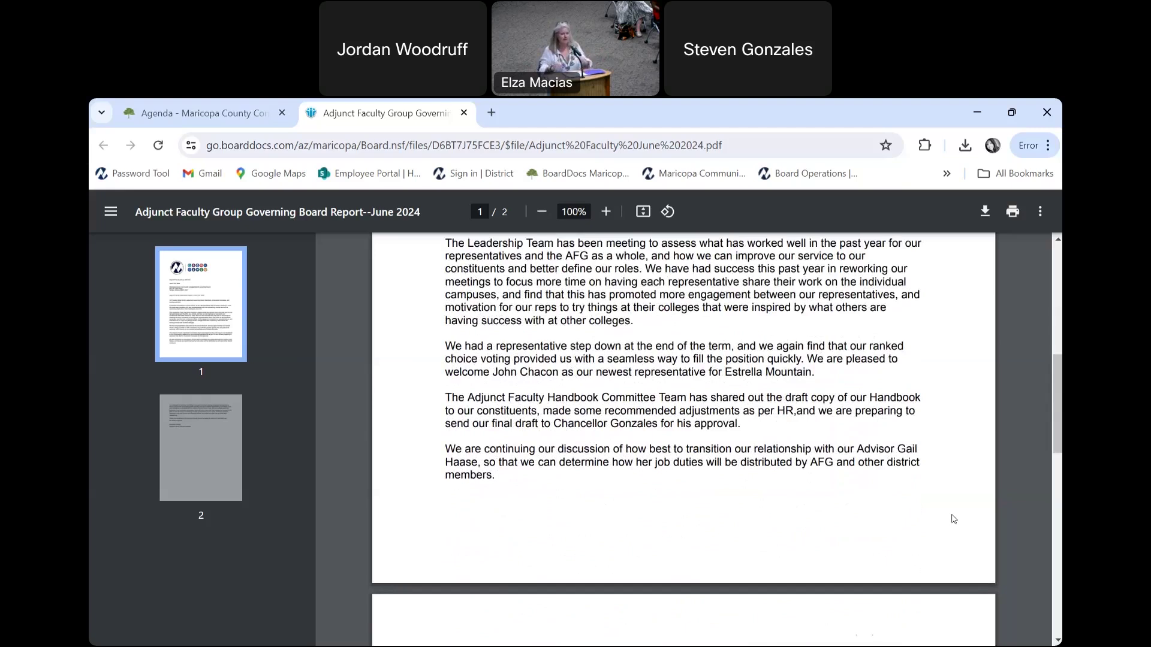
scroll(953, 518, up, 1)
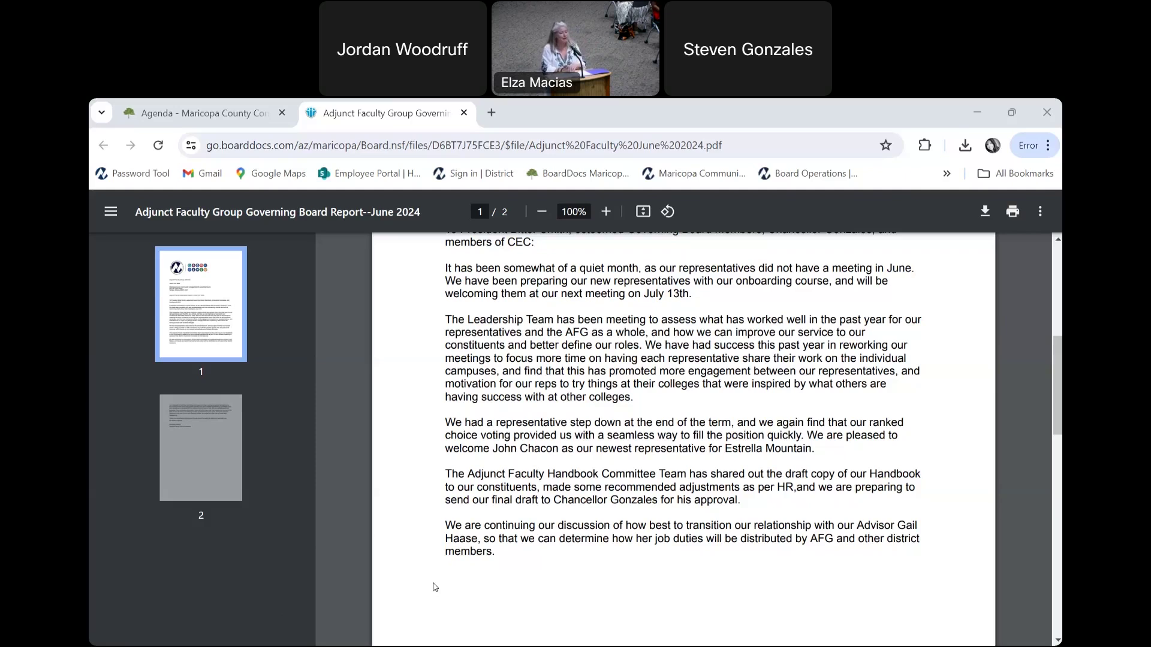
scroll(433, 588, down, 1)
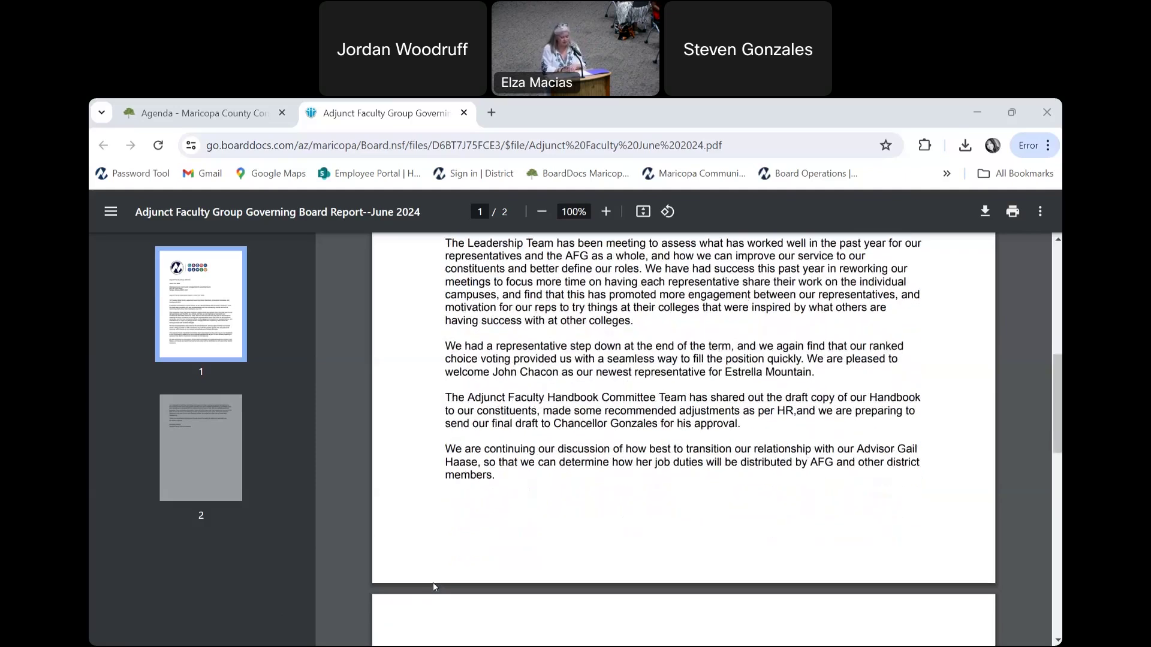
scroll(432, 584, down, 2)
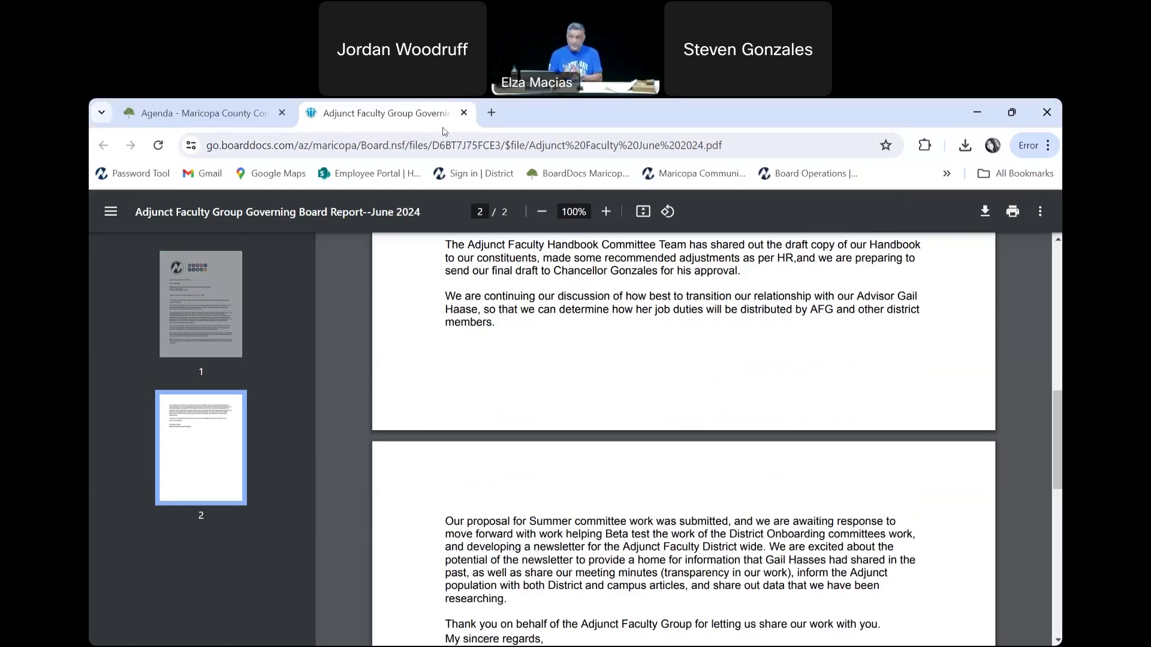
click(464, 112)
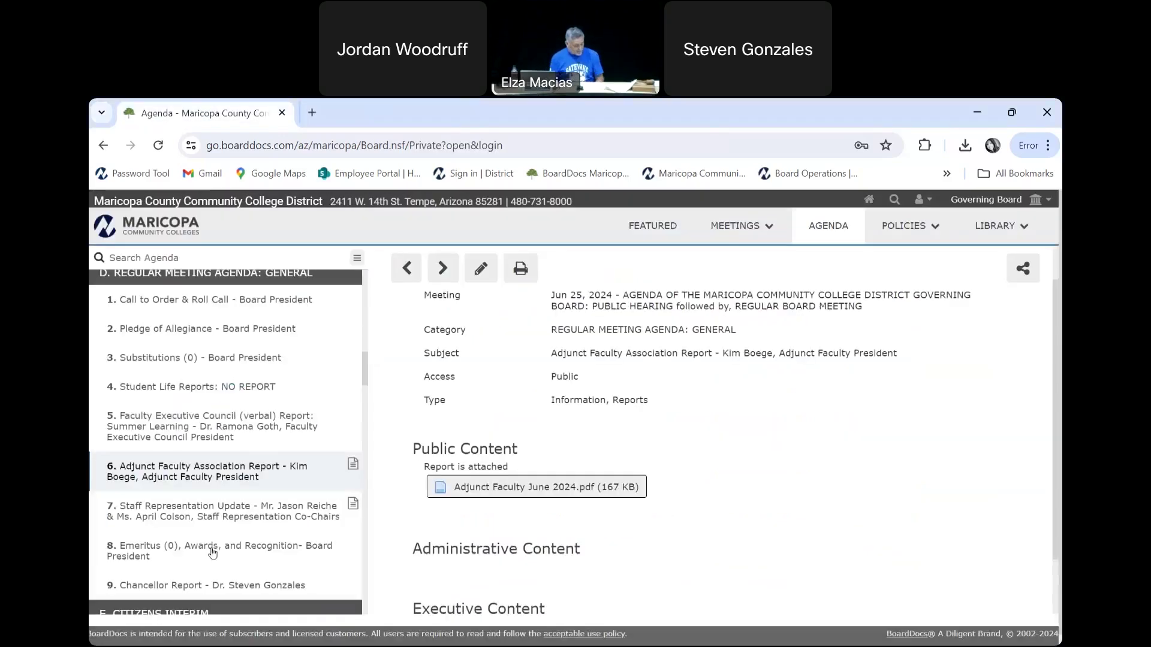
click(243, 520)
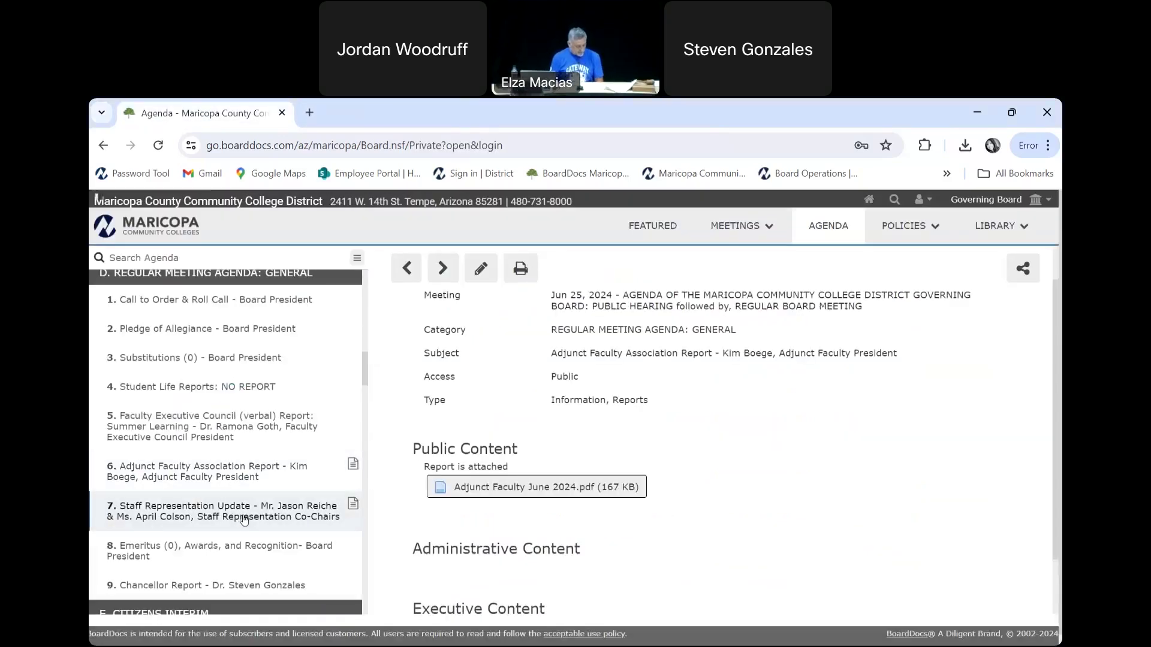
Open the Staff Representation presentation PDF and page through slides 2–5 to slide 6, Co-President Changes.
click(502, 486)
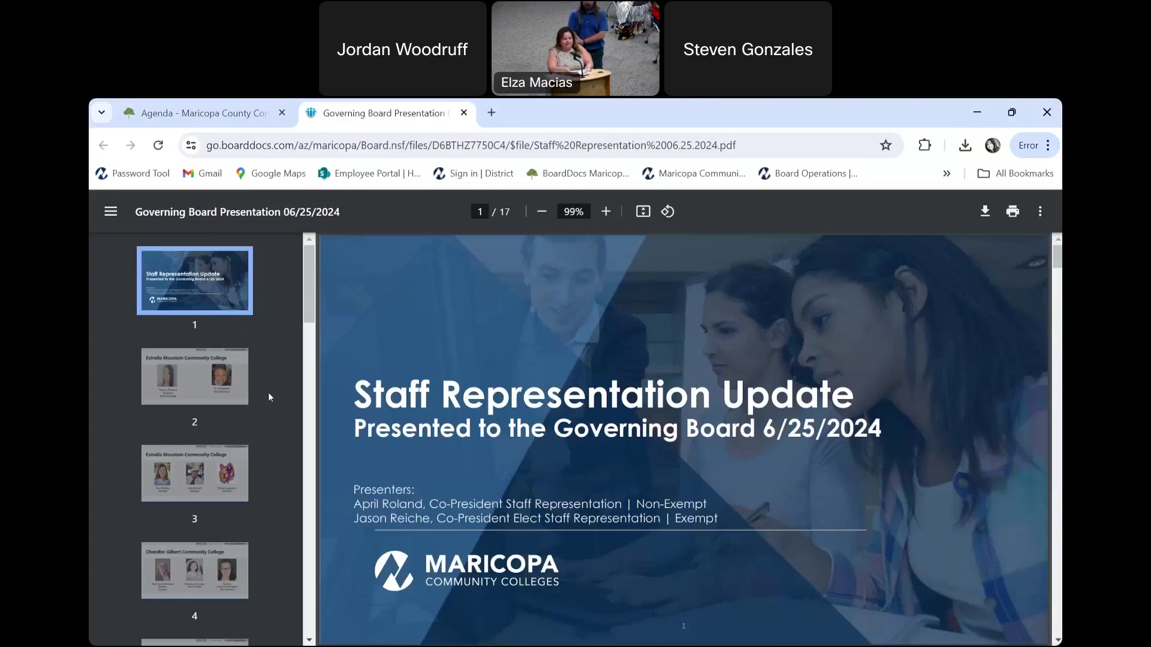
click(229, 397)
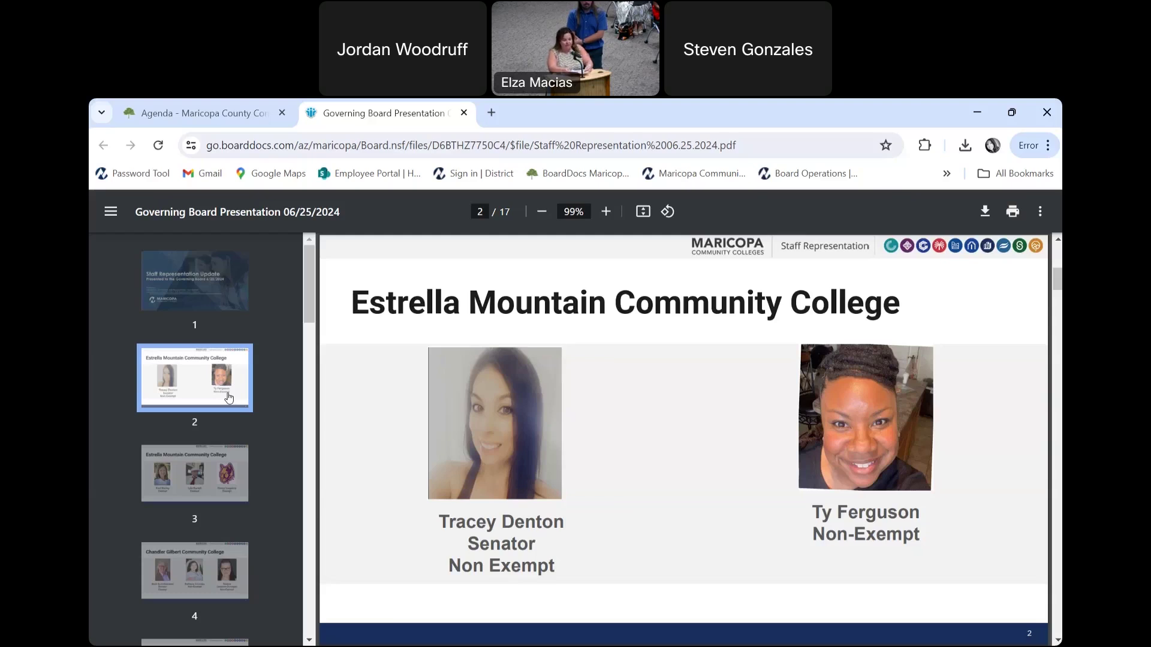
click(203, 456)
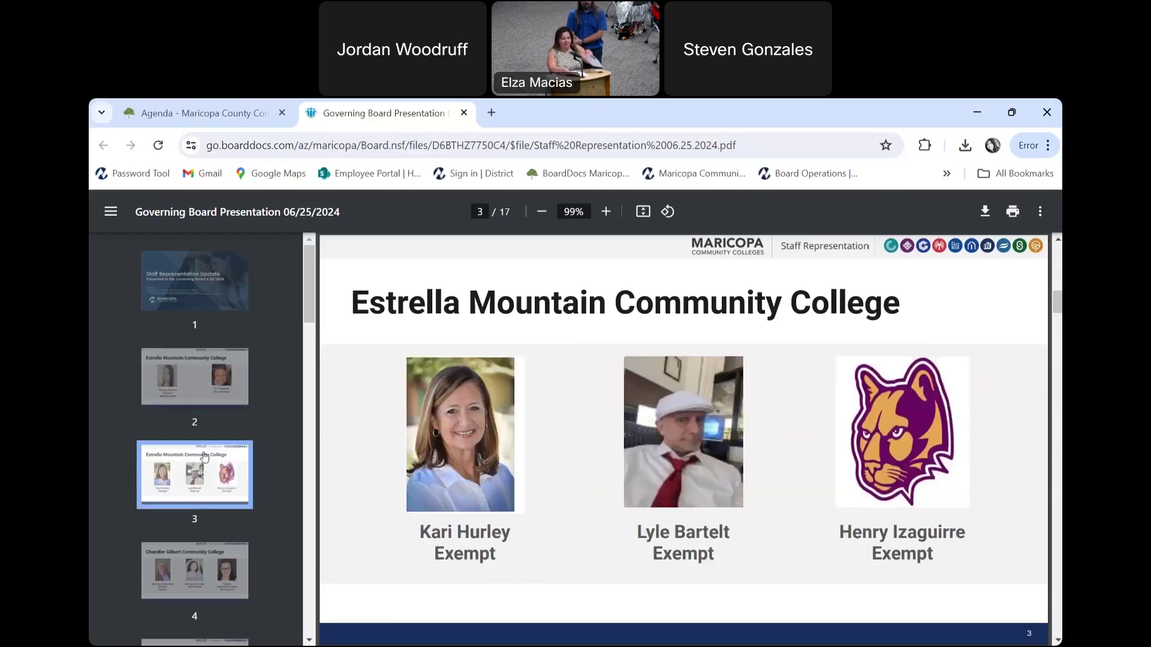
scroll(205, 454, down, 3)
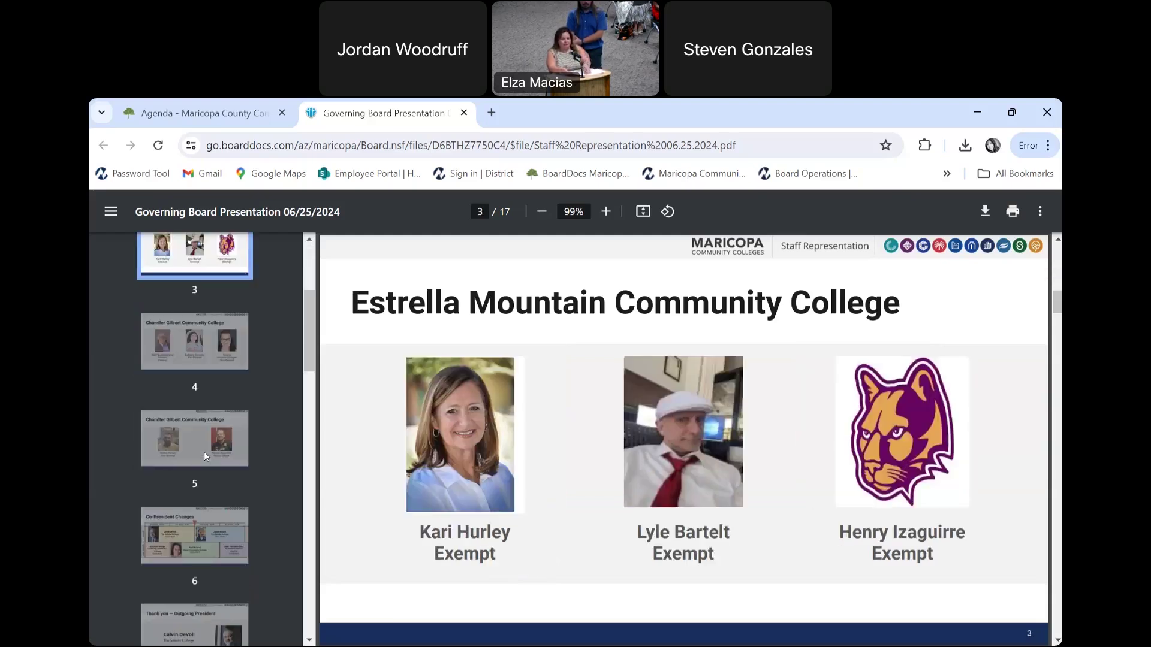
click(207, 345)
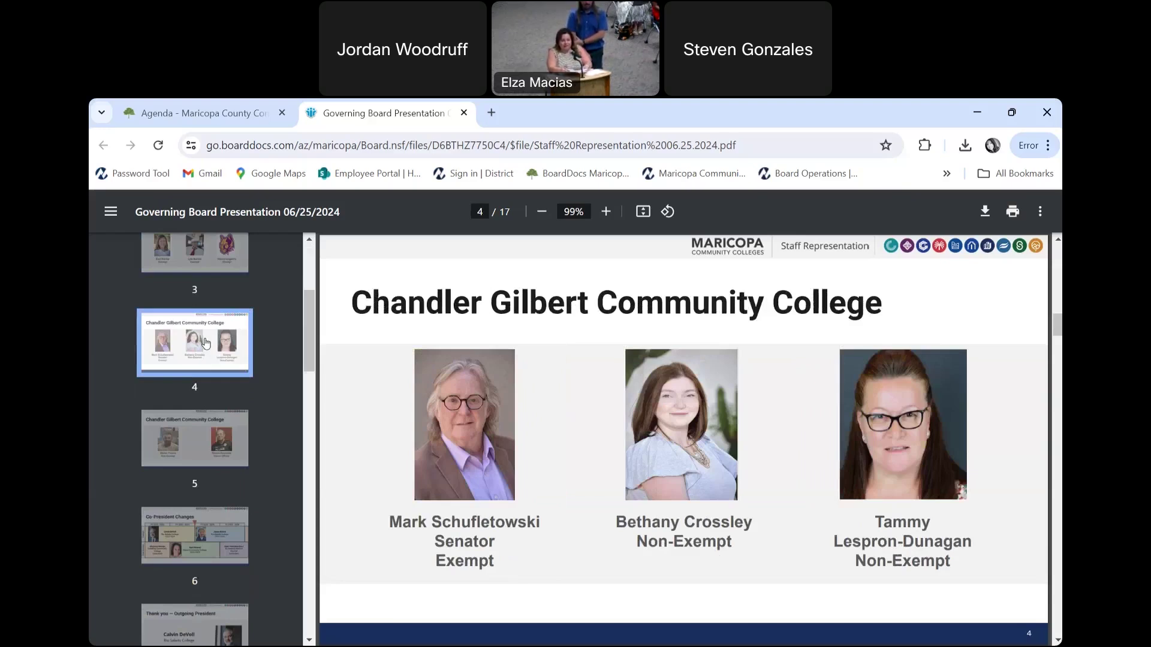
click(179, 446)
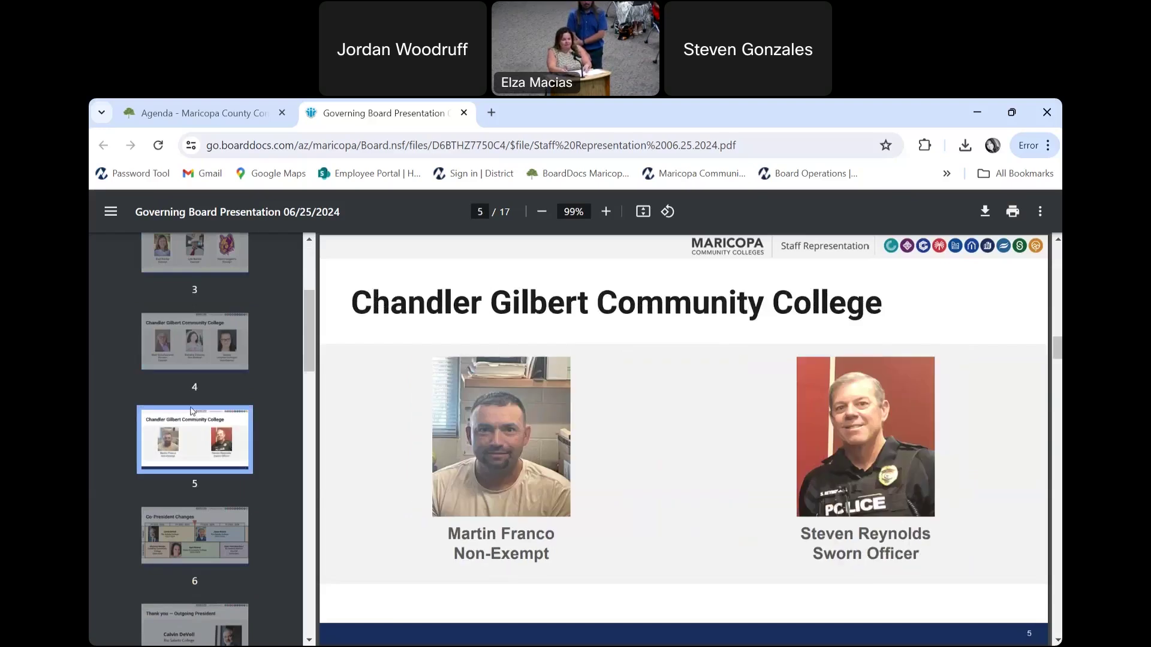
scroll(184, 432, down, 1)
scroll(190, 412, down, 2)
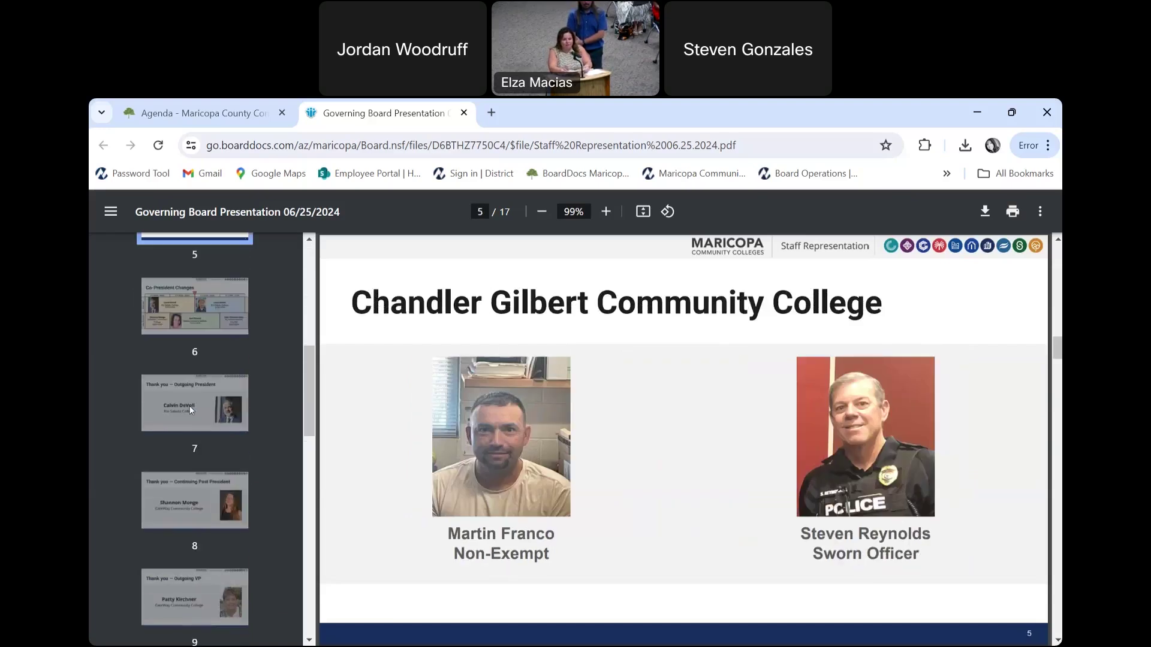
scroll(216, 324, up, 1)
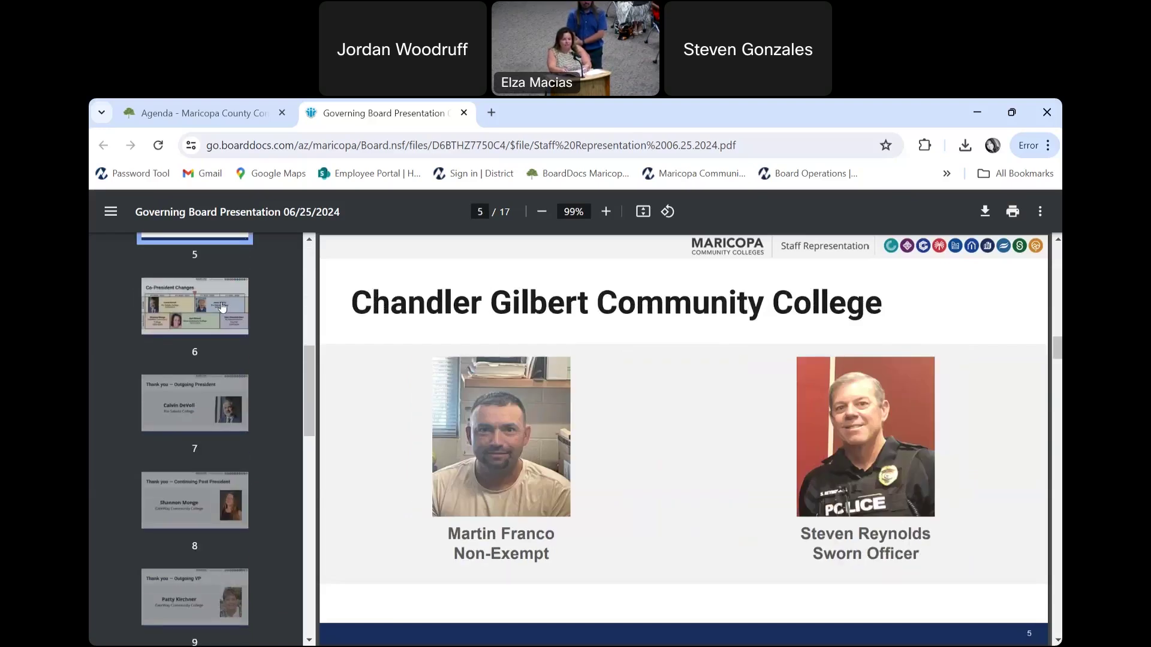
click(221, 309)
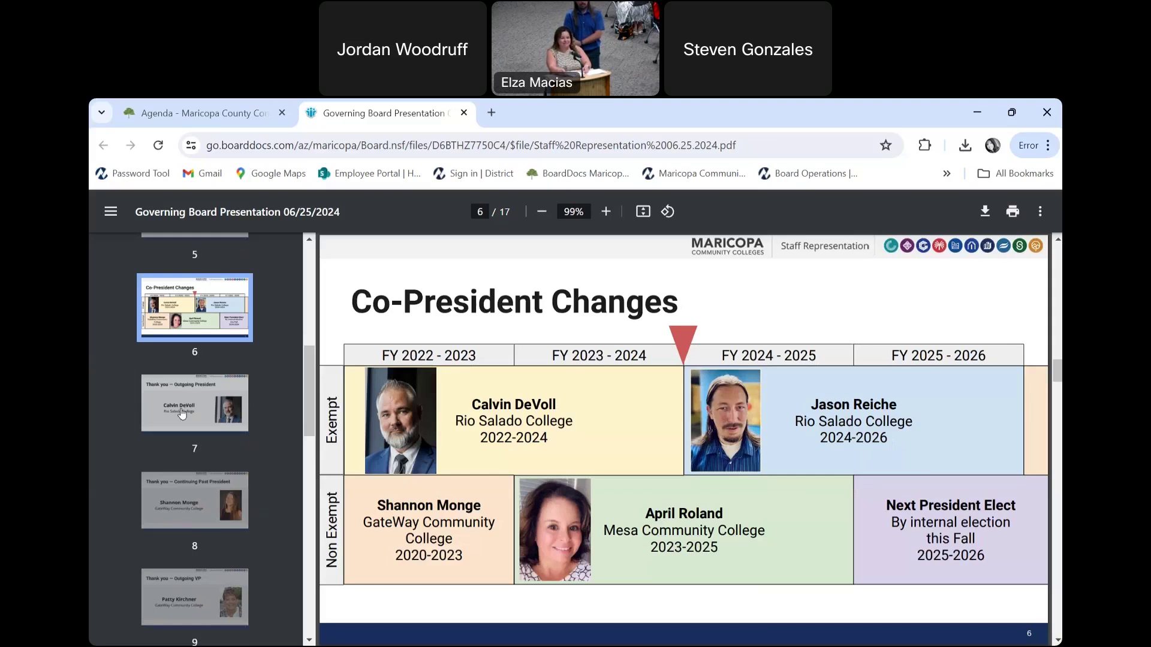
Advance past slide 7, the Outgoing President thank-you, to slide 8, Continuing Past President.
click(180, 413)
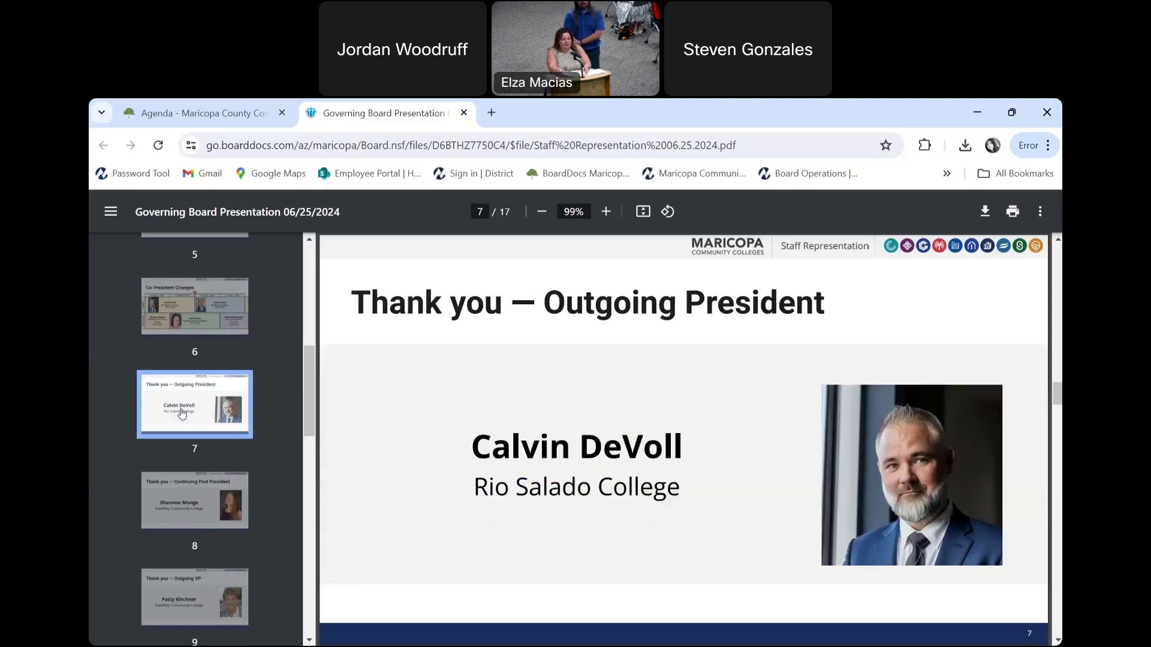
scroll(181, 414, down, 3)
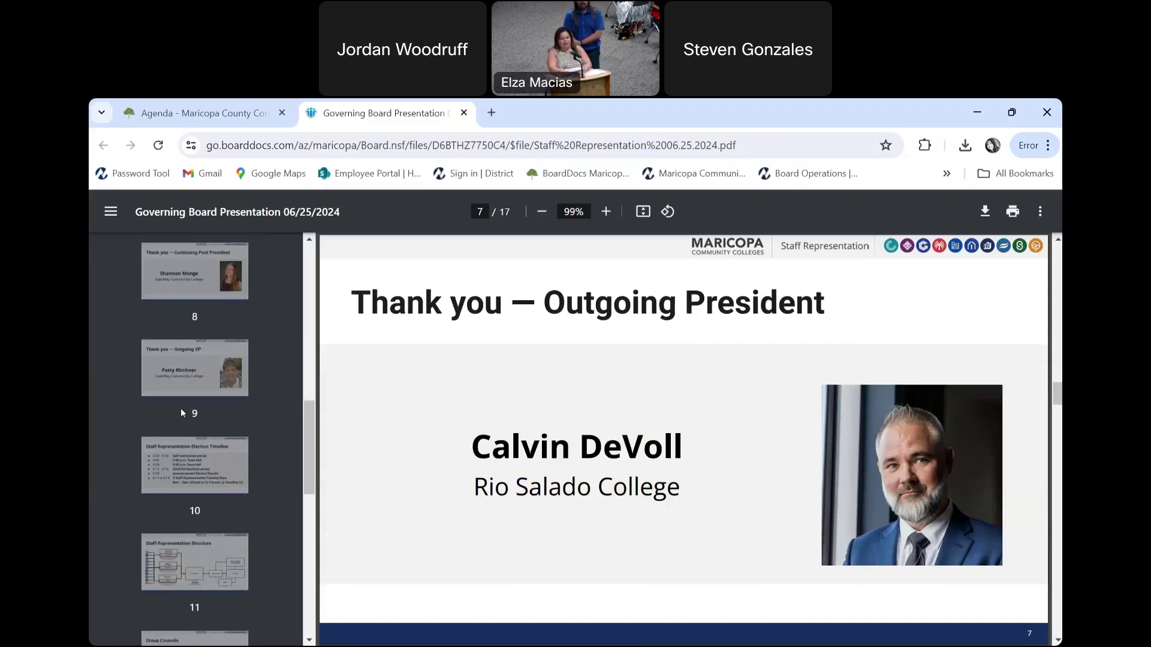
click(187, 286)
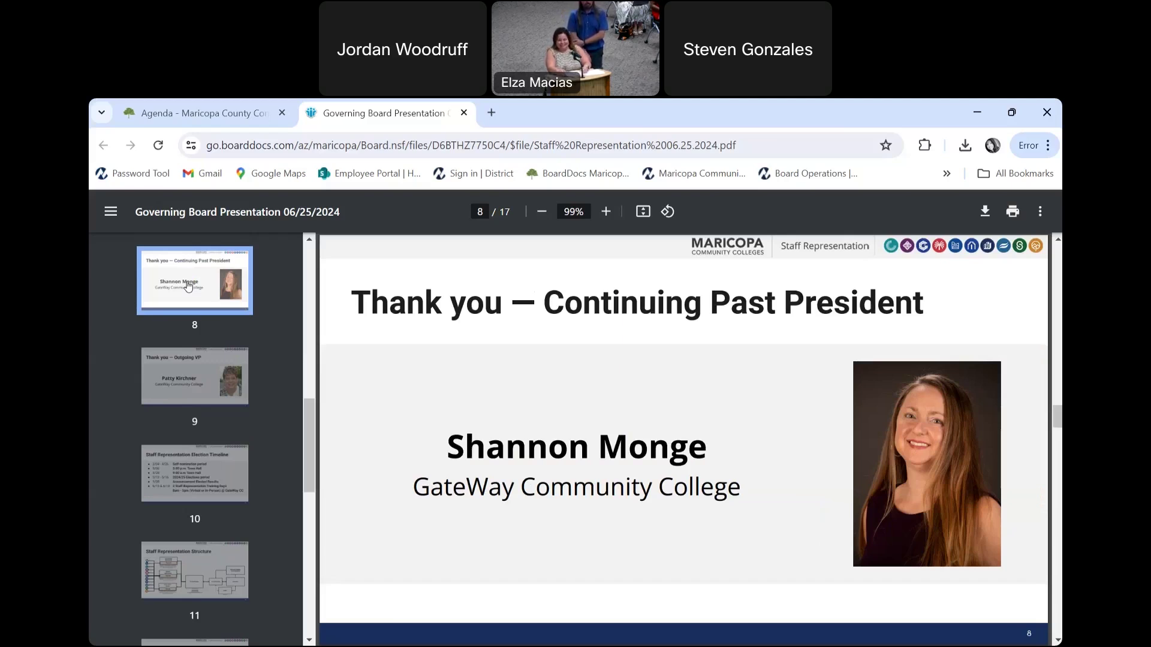
Go to slide 9, thanking the outgoing VP from GateWay Community College.
click(192, 374)
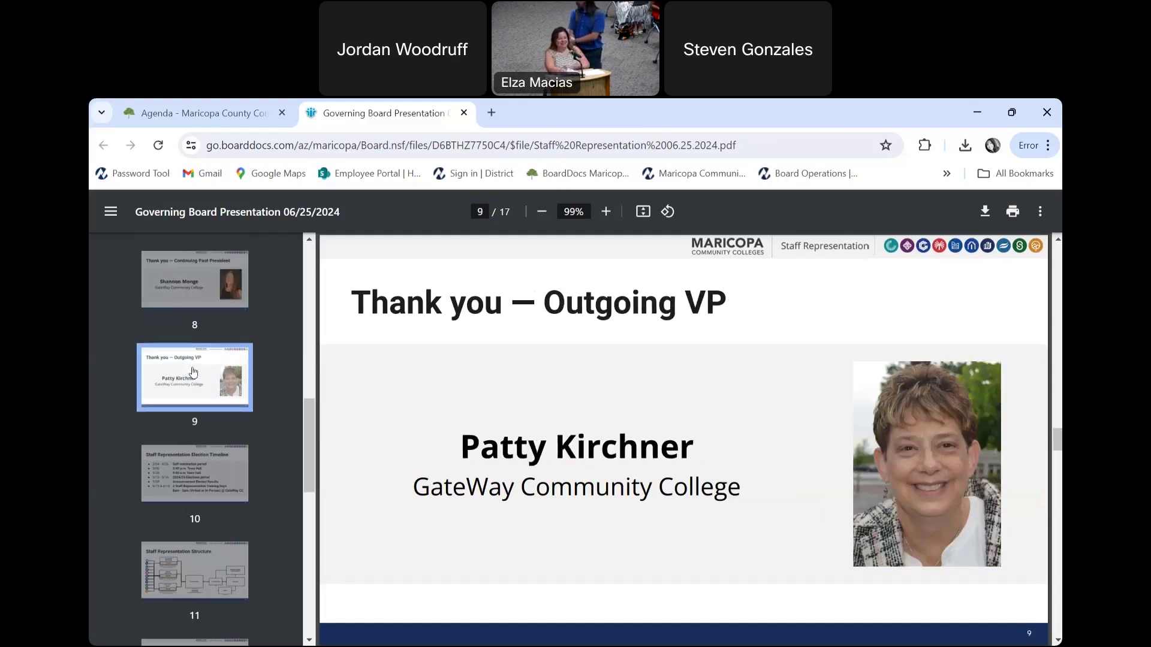
scroll(193, 374, down, 2)
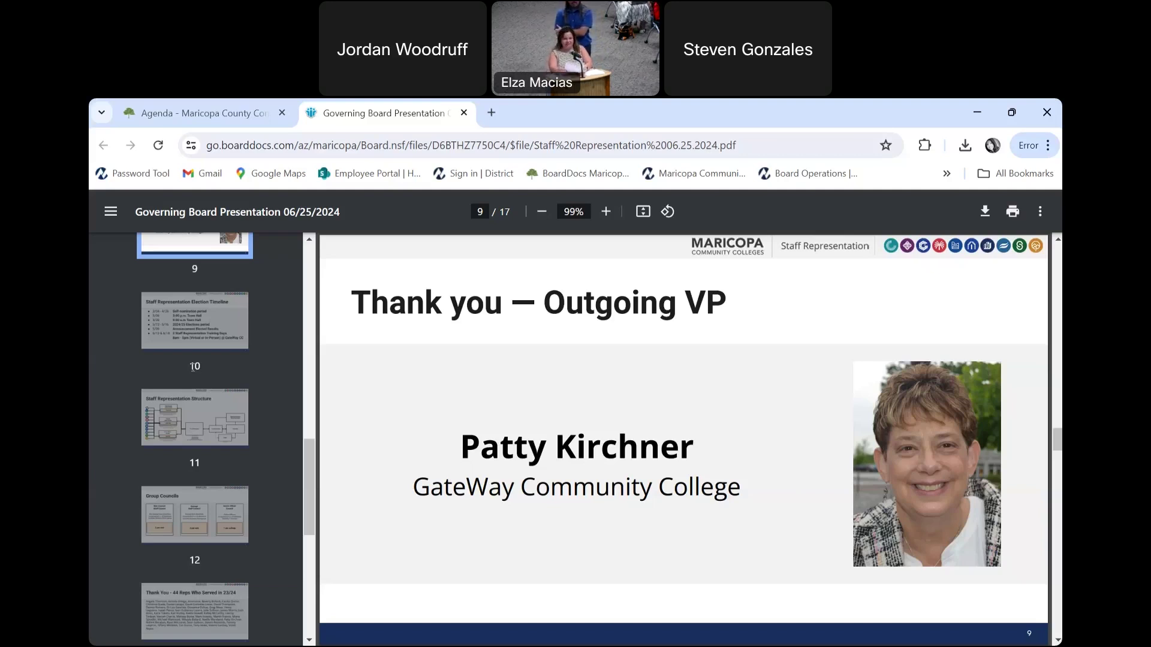
Show slide 10, the Staff Representation Election Timeline with nomination and election dates.
click(199, 312)
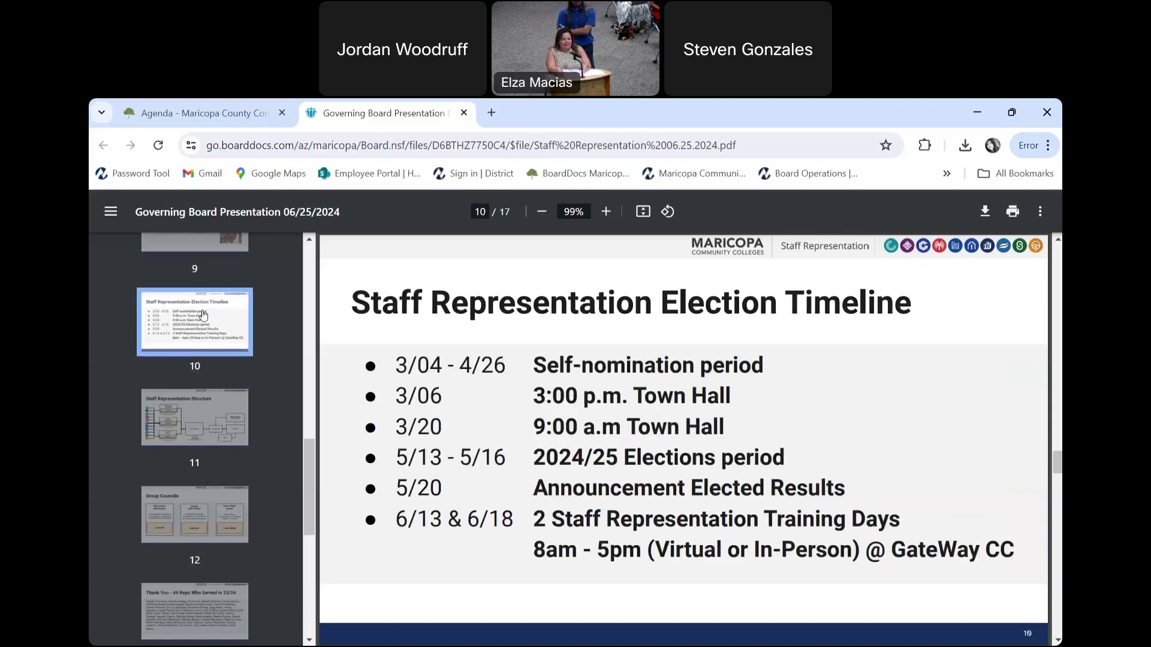
scroll(199, 311, down, 1)
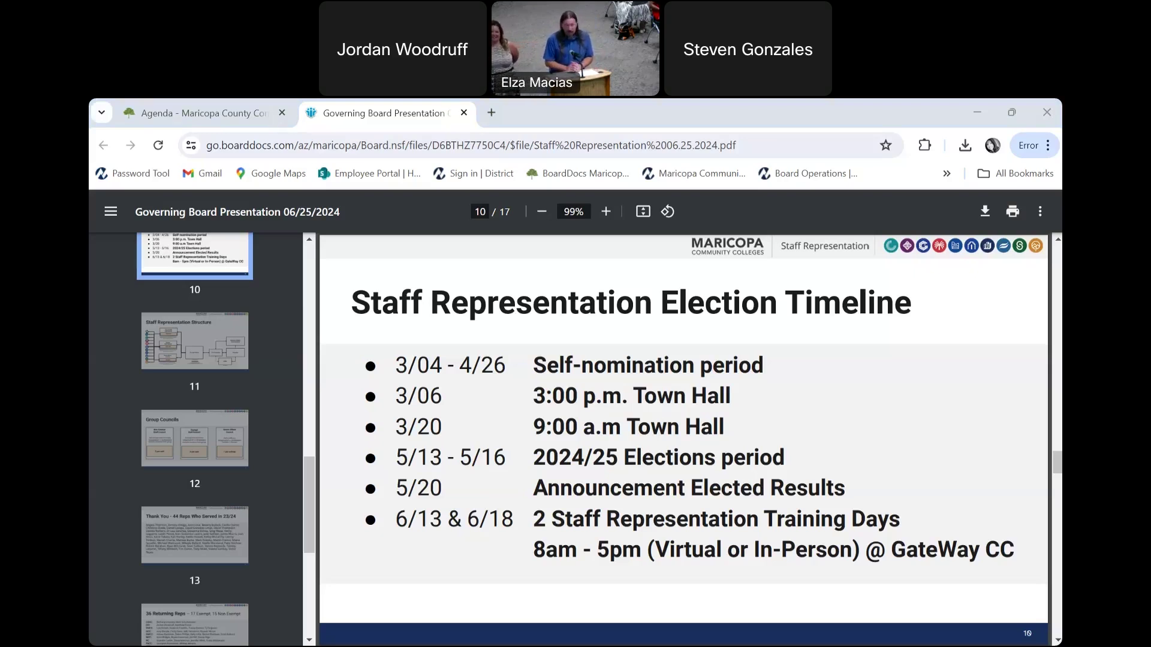
Magnify the Staff Representation Structure slide, then view Group Councils at 100% zoom.
click(213, 348)
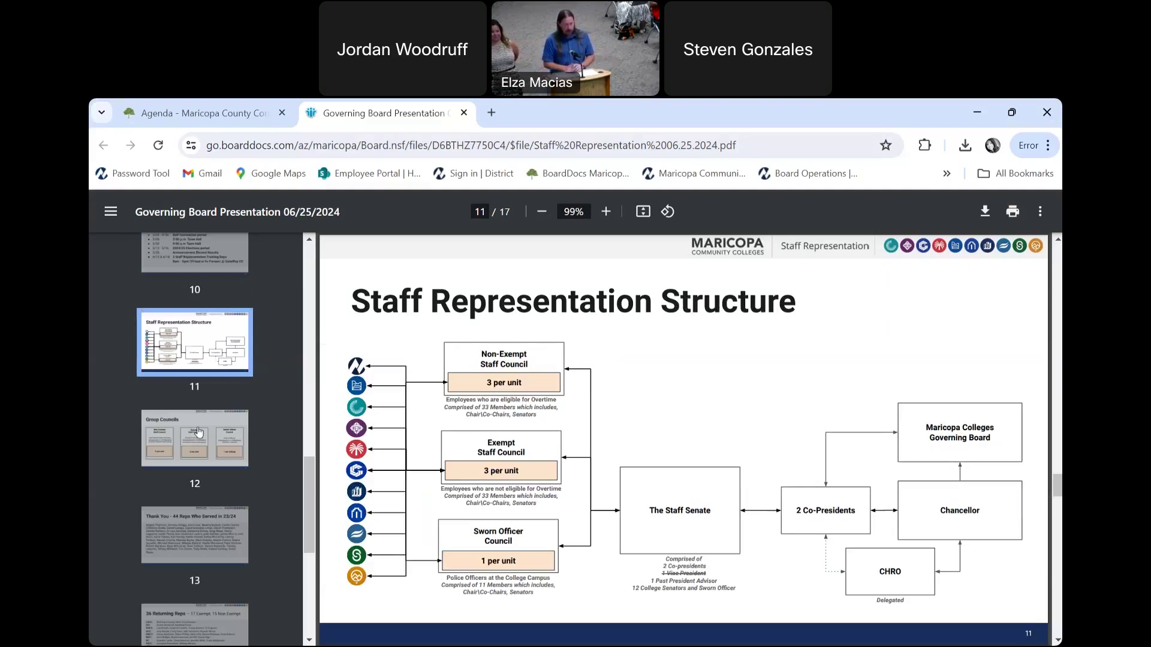
click(605, 211)
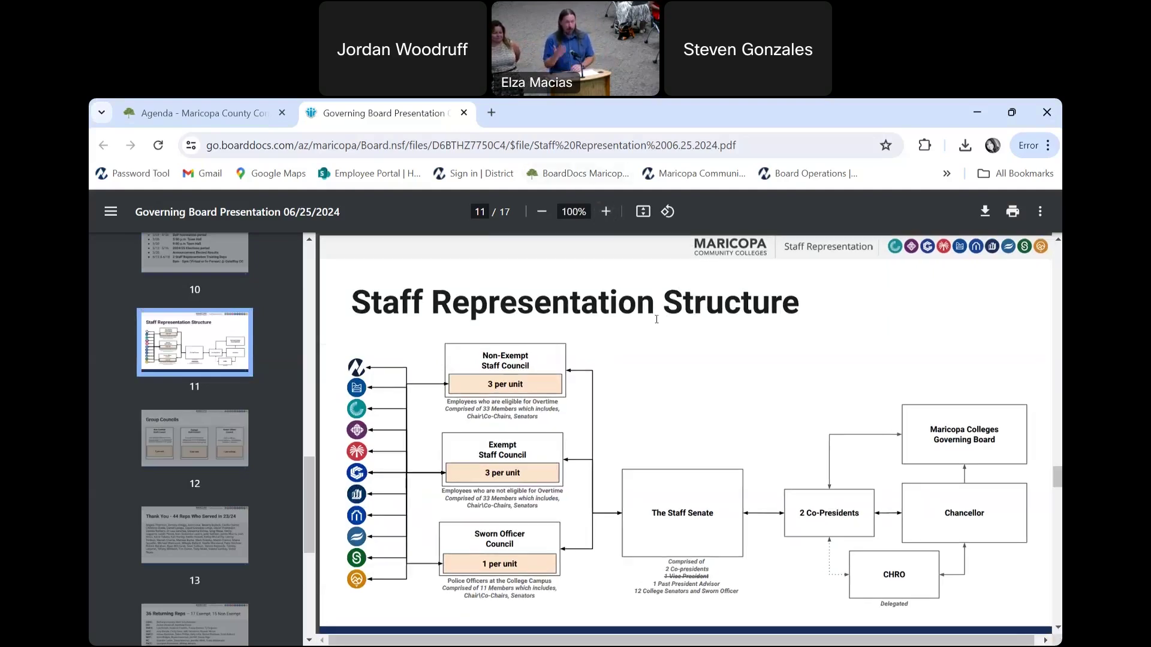
click(605, 211)
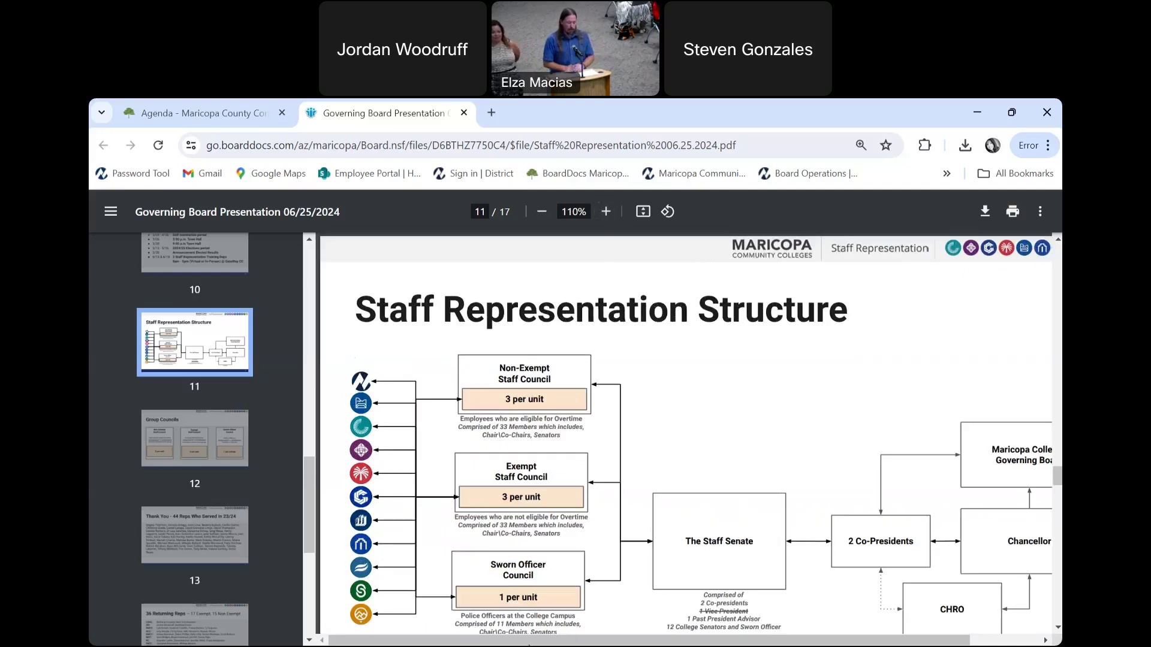
drag(425, 643, 450, 636)
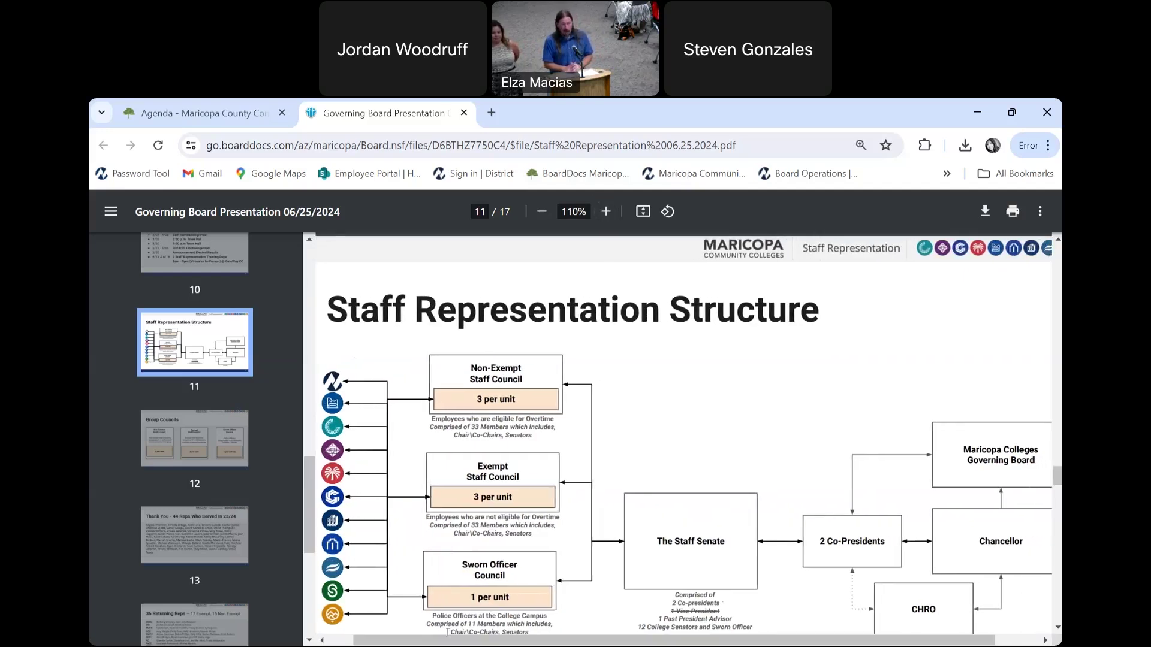
click(180, 433)
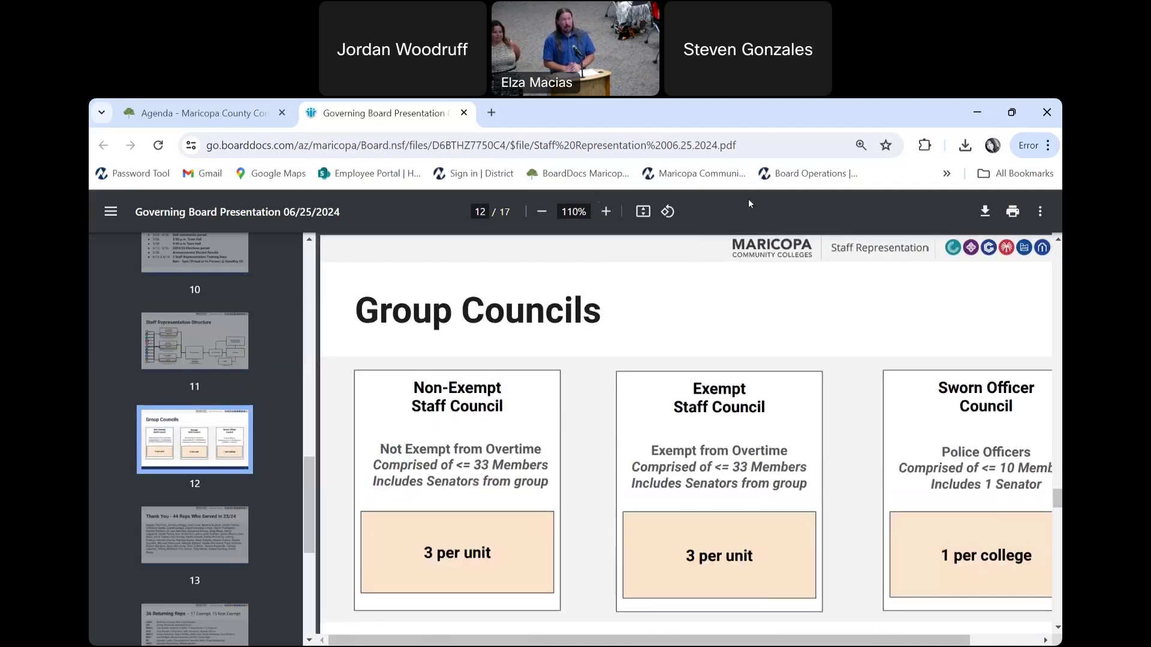
click(543, 211)
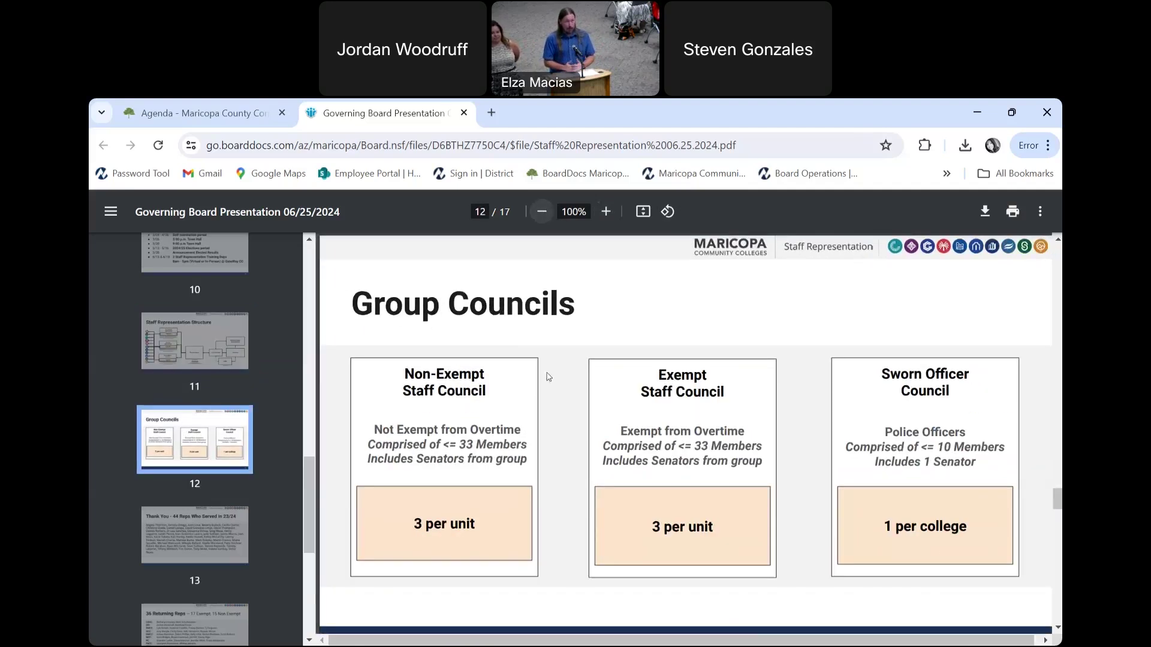
scroll(211, 539, down, 3)
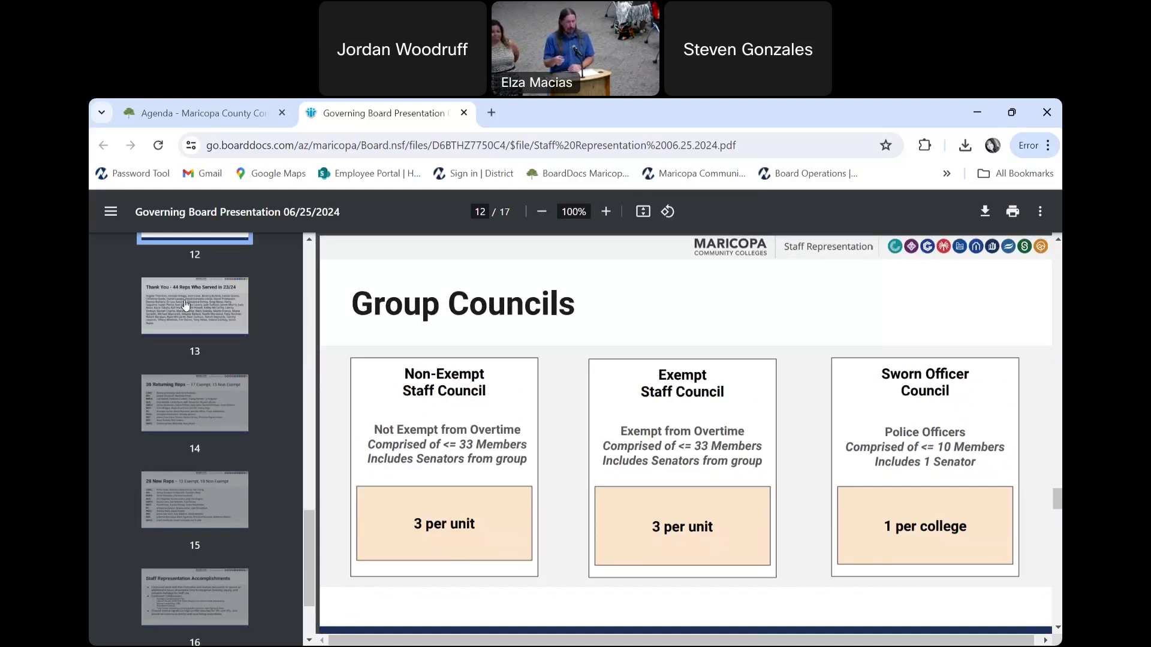
Step through slides 13–15: the thank-you slide, 36 Returning Reps, and 28 New Reps.
click(185, 306)
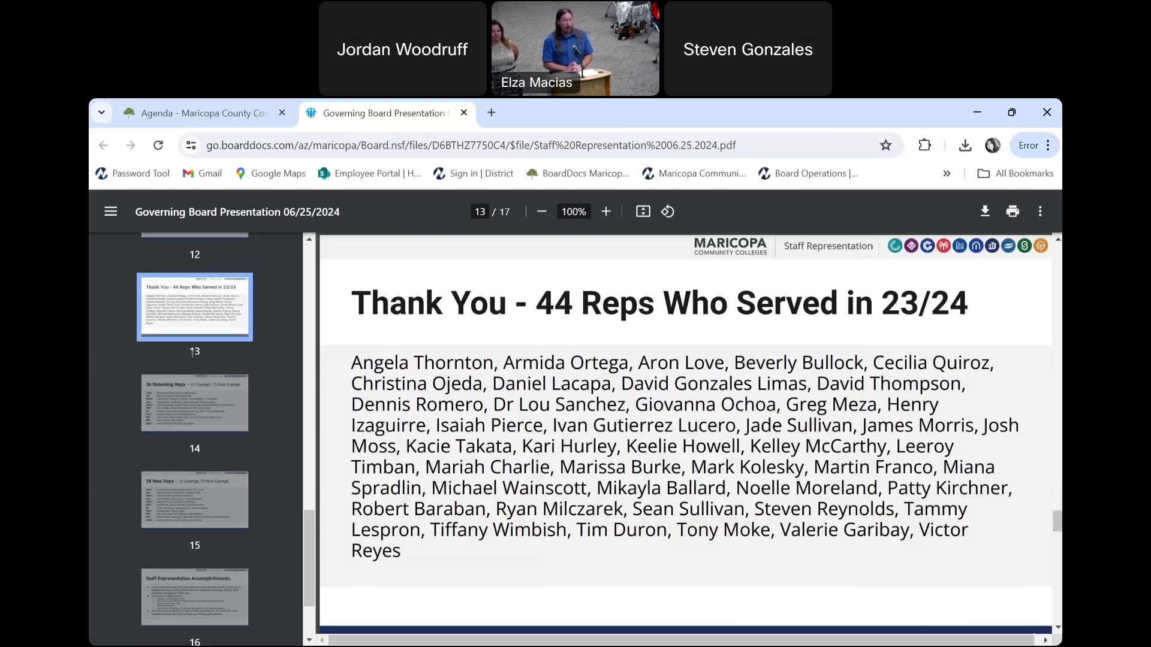
click(186, 400)
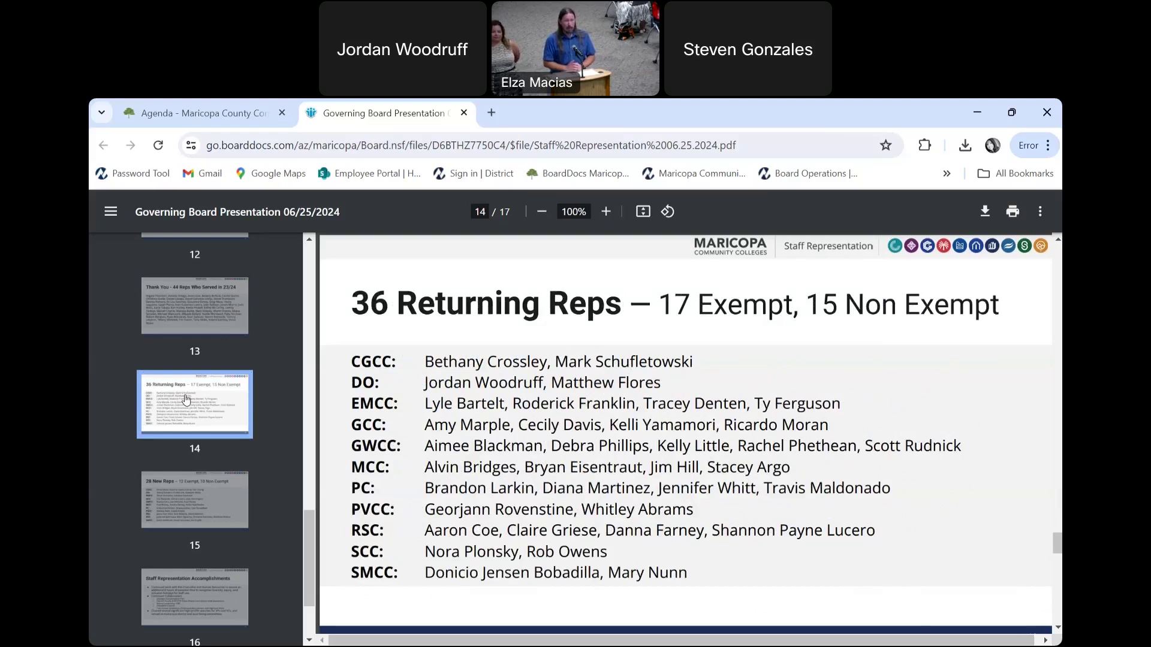
click(177, 492)
scroll(177, 492, down, 1)
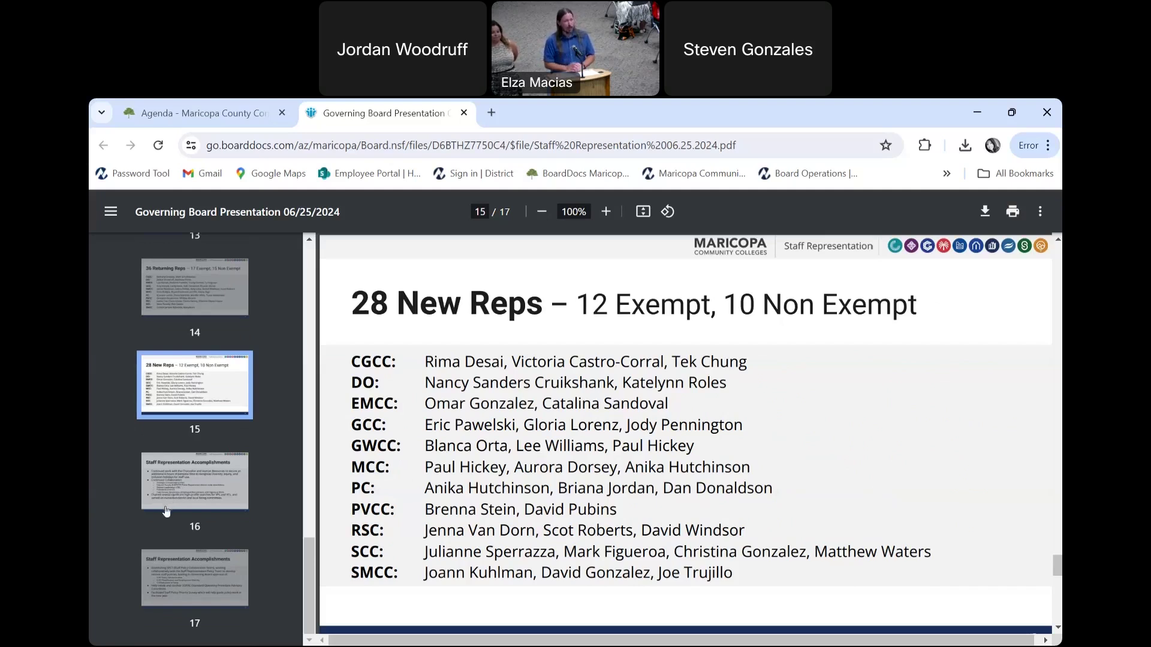
Step through the accomplishments slides, page 16 then the final page 17.
click(181, 517)
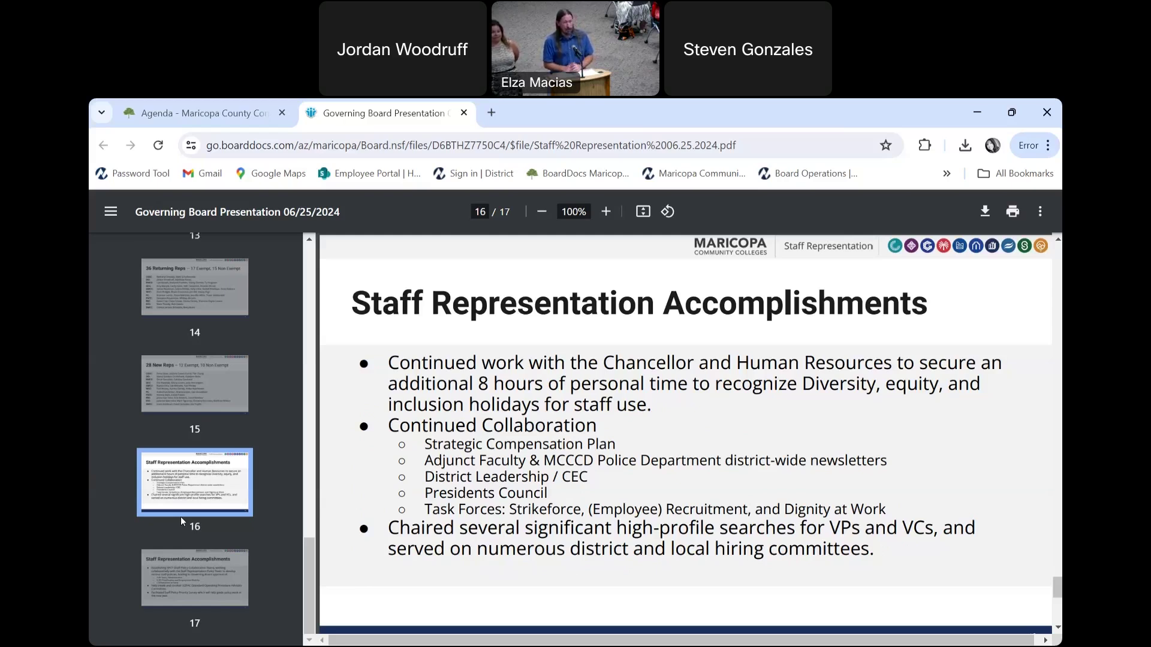
click(172, 591)
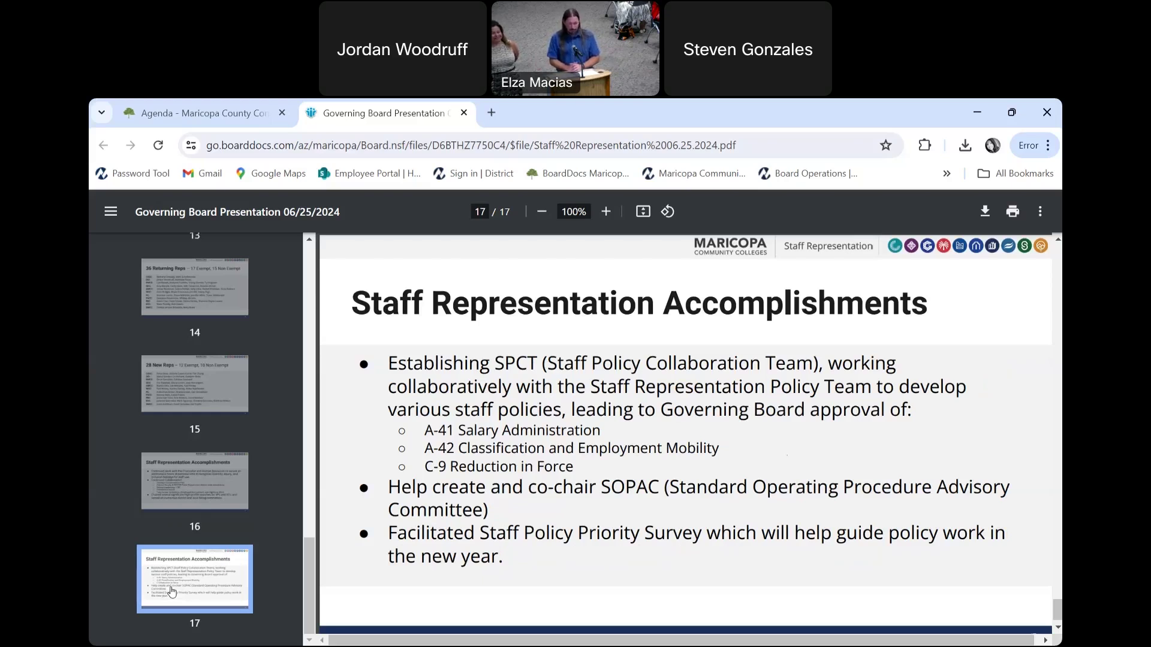
Close the presentation tab with Ctrl+W to return to the Staff Representation Update item.
key(ctrl+w)
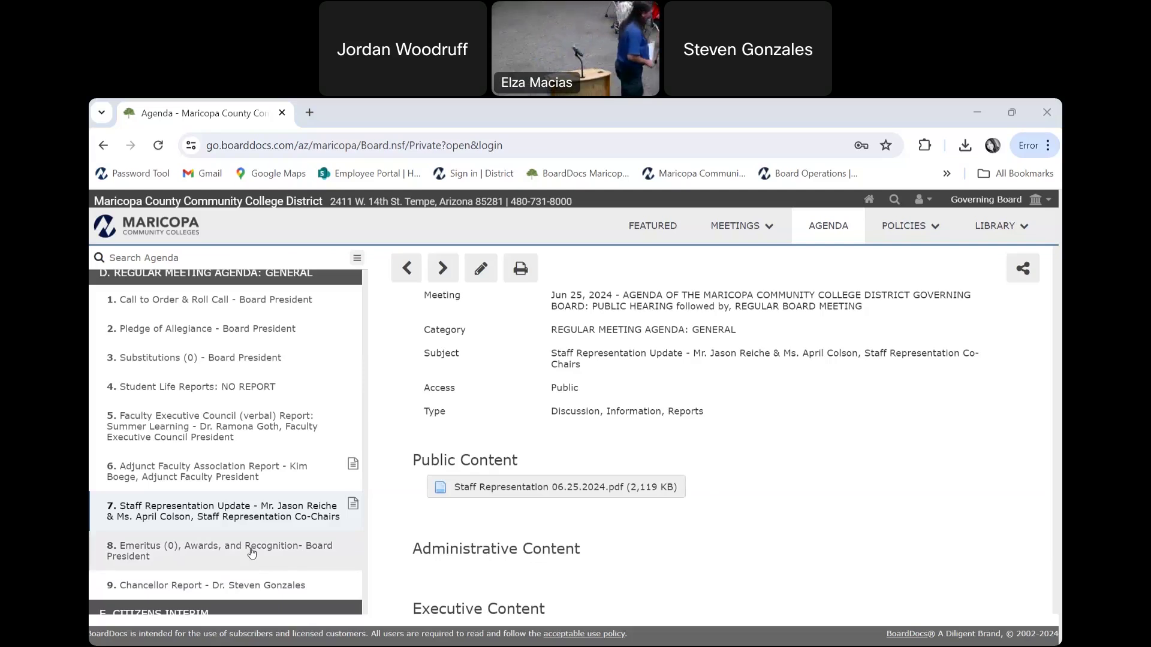
View agenda item 8, Emeritus, Awards, and Recognition.
click(251, 554)
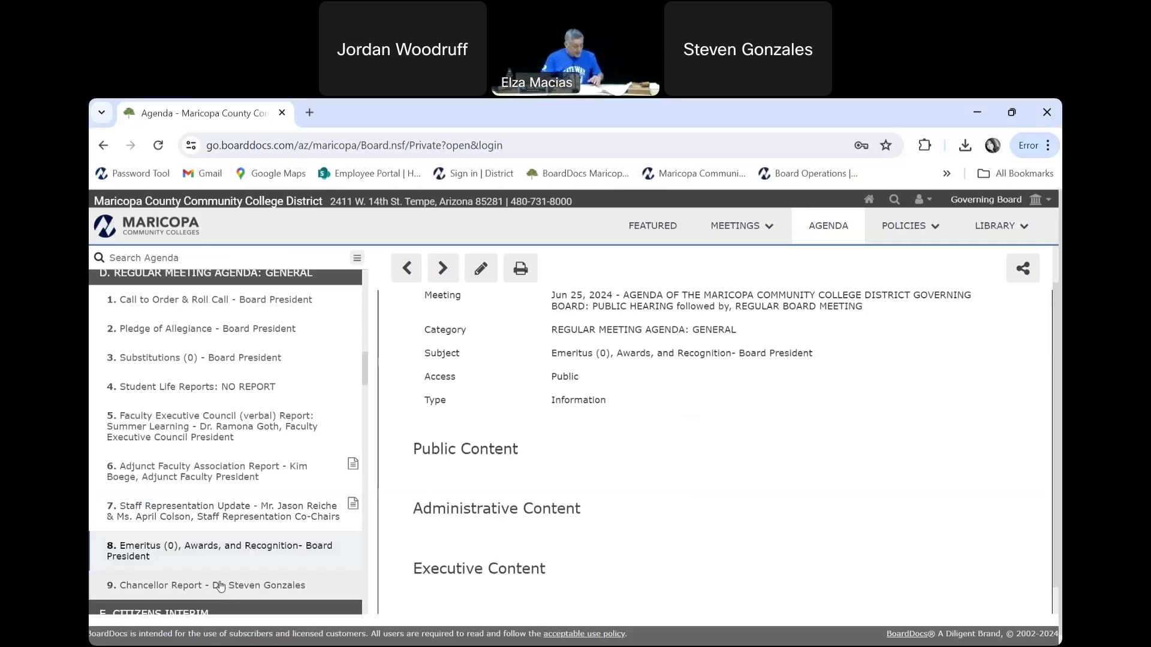
View agenda item 9, Chancellor Report by Dr. Steven Gonzales.
click(221, 586)
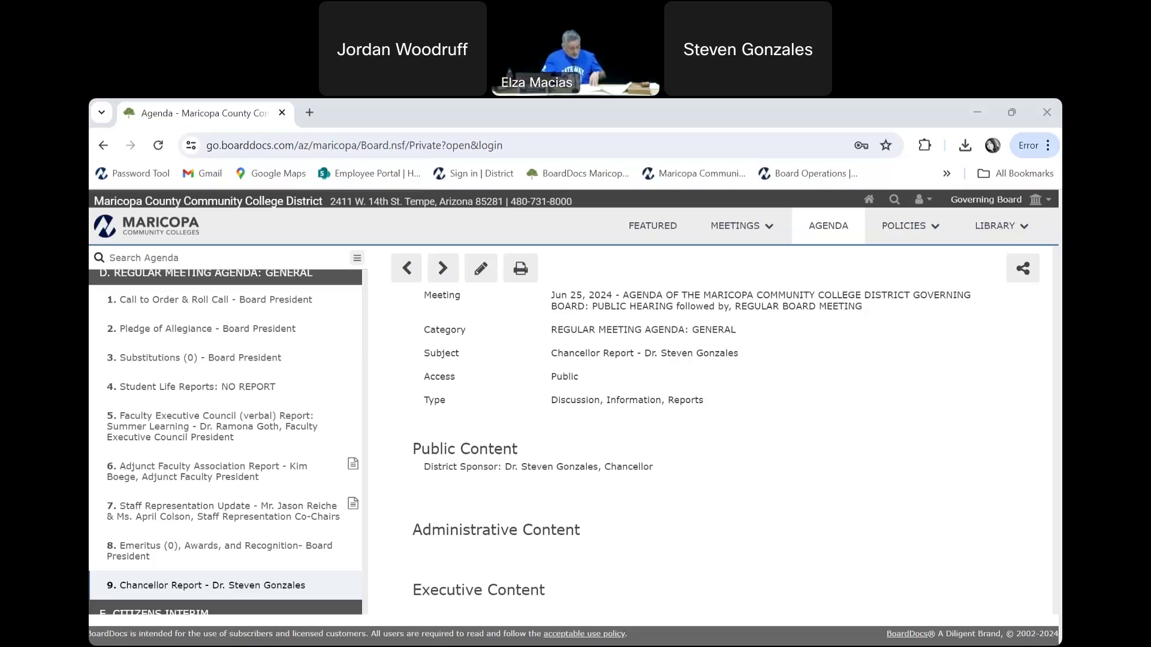
scroll(208, 521, down, 1)
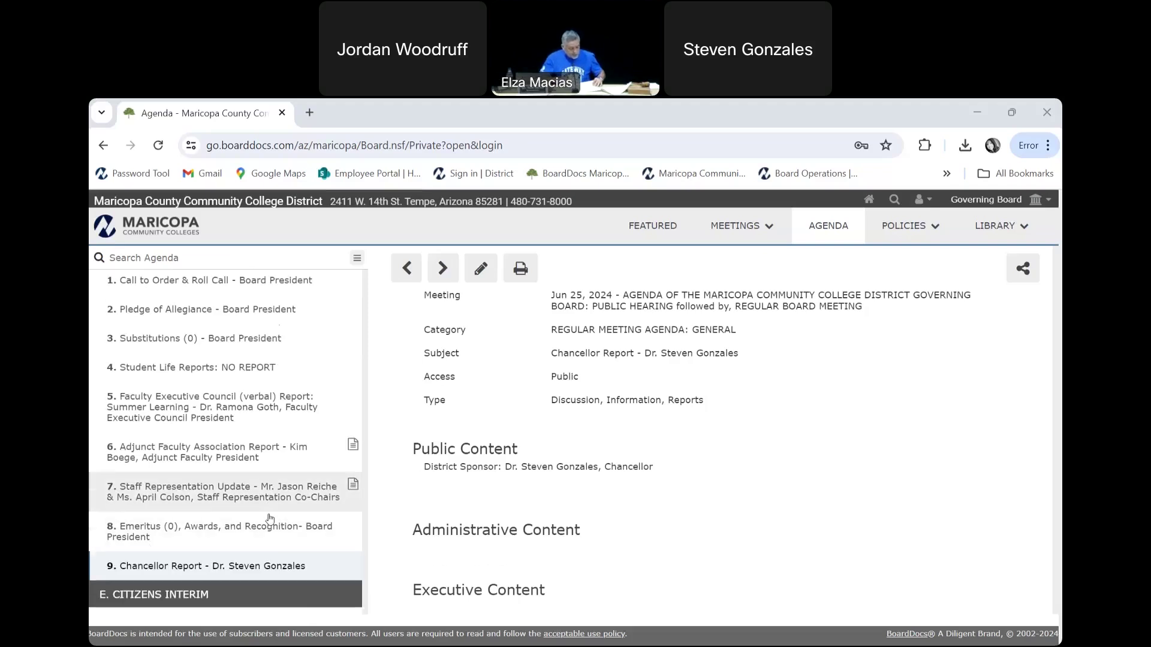
scroll(208, 520, down, 2)
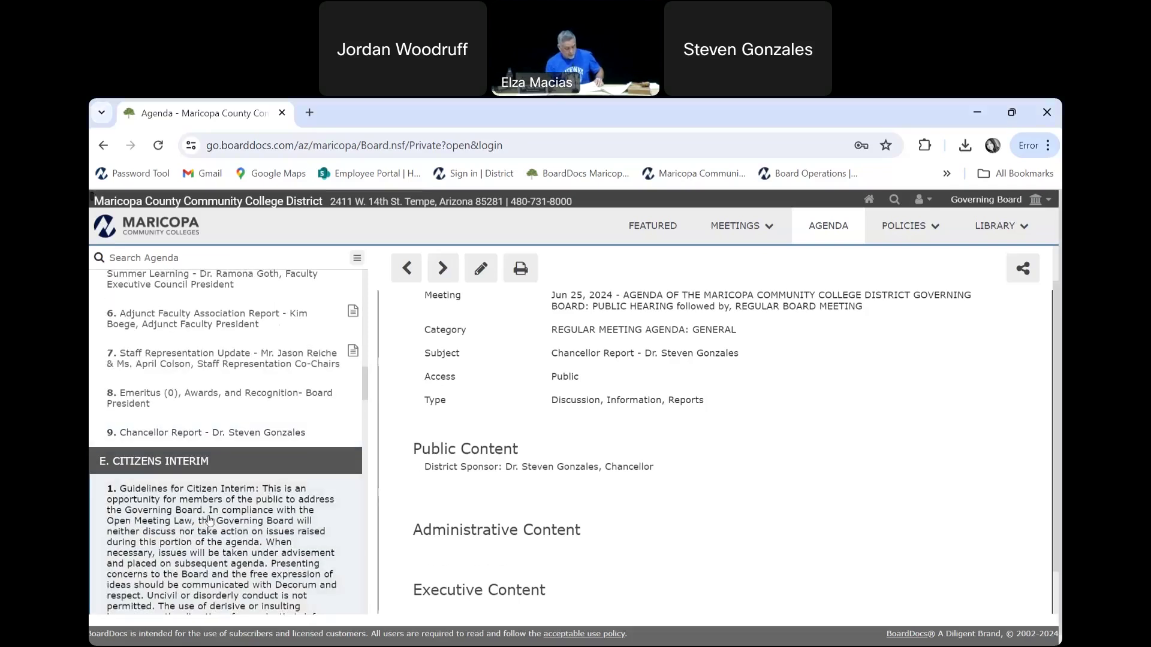
View item E.1, Guidelines for Citizen Interim.
click(208, 521)
scroll(207, 519, down, 3)
scroll(208, 520, down, 3)
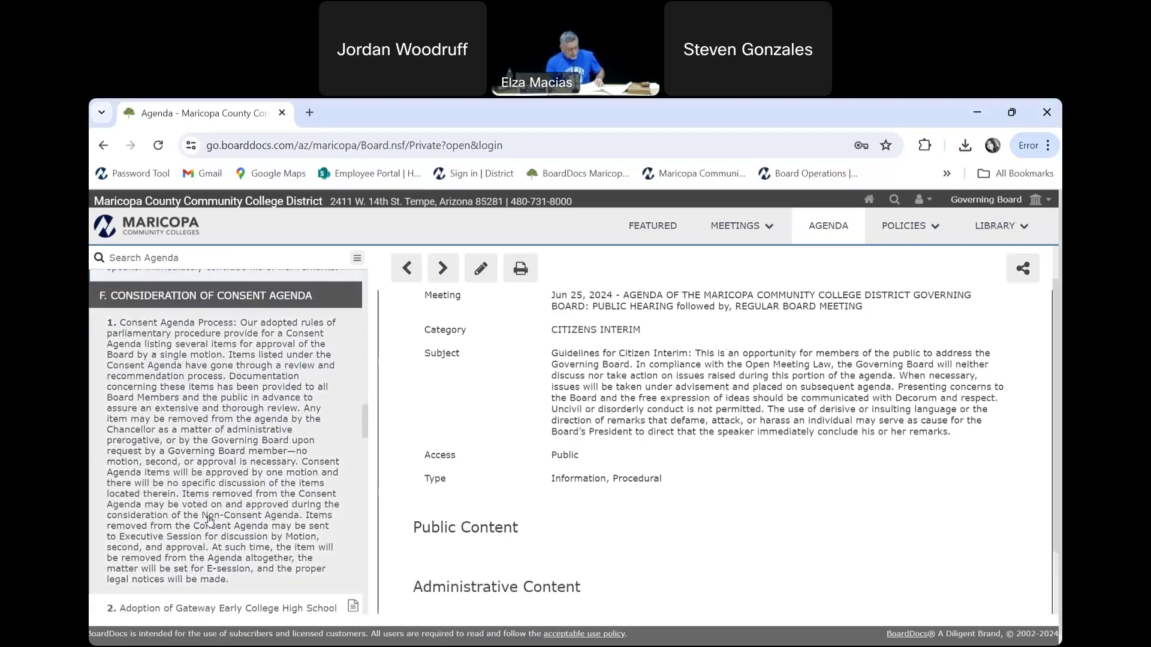
scroll(208, 521, up, 3)
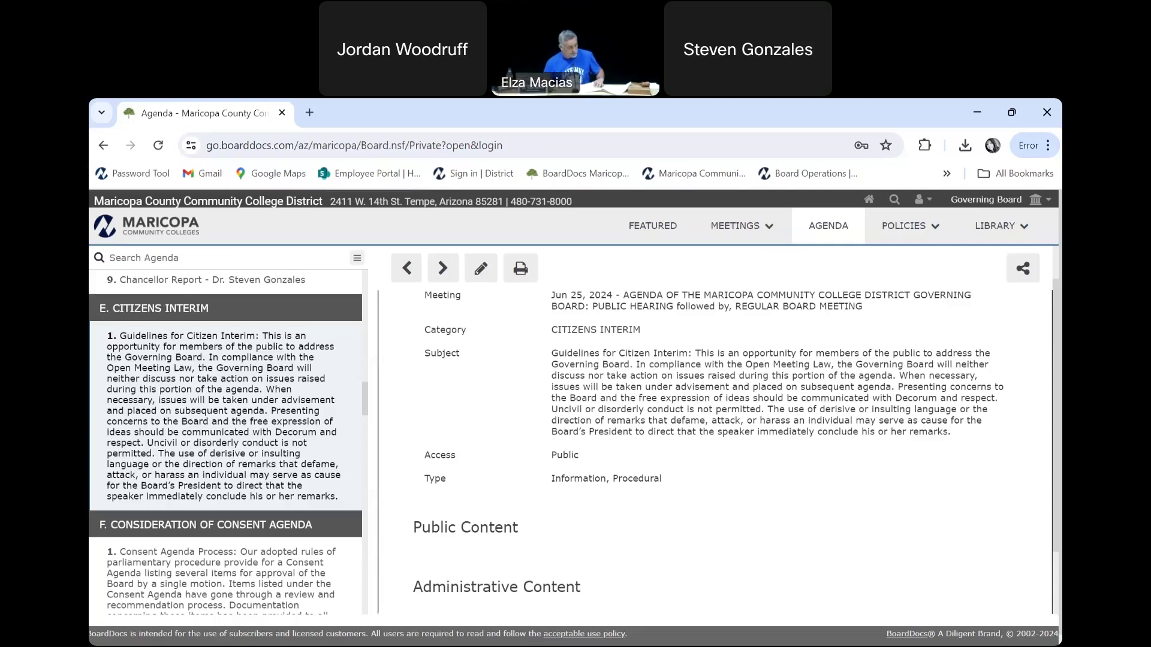
View item F.1, Consent Agenda Process.
click(341, 583)
scroll(338, 583, down, 4)
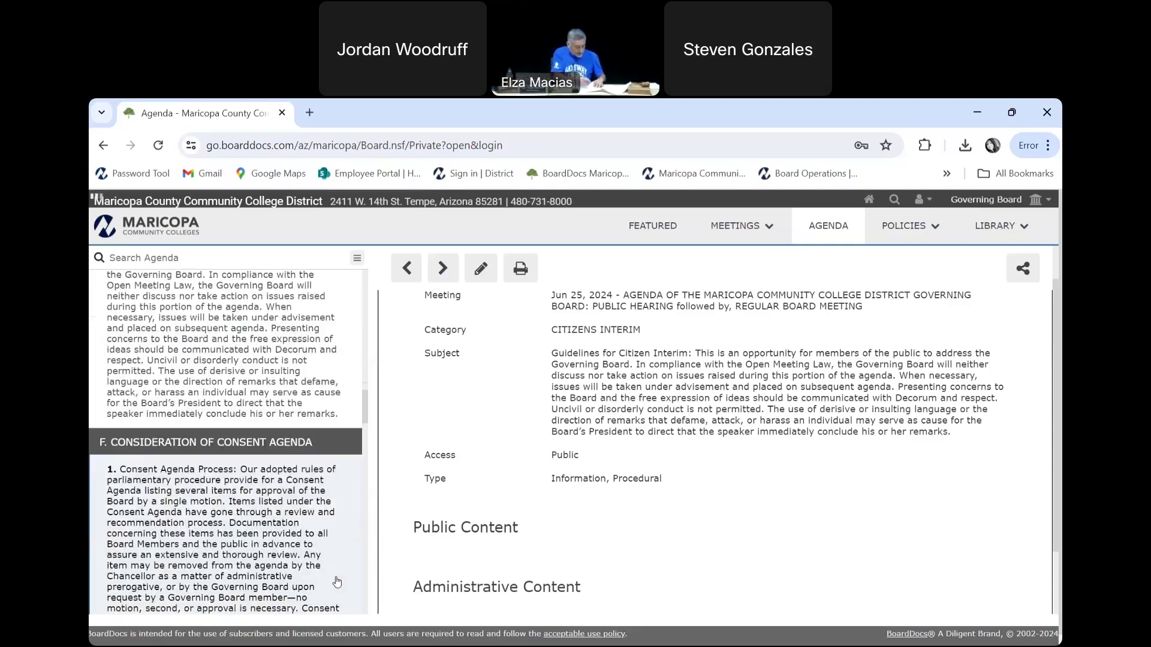
scroll(336, 582, up, 2)
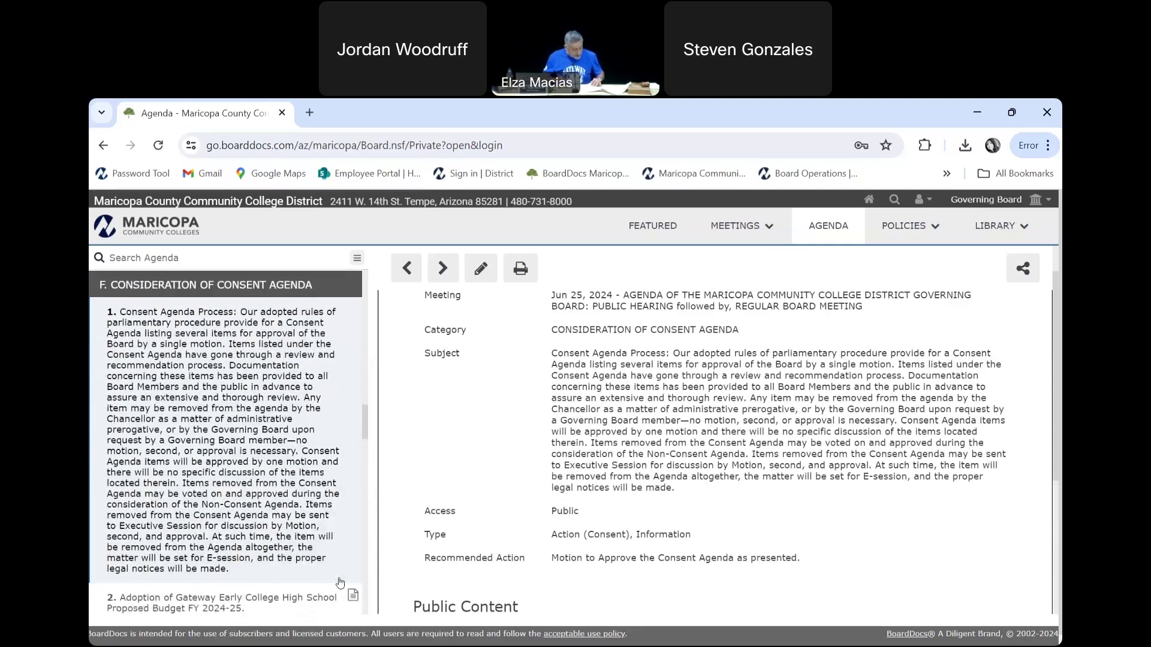
scroll(338, 584, down, 2)
scroll(343, 585, down, 4)
scroll(341, 586, down, 4)
scroll(333, 548, up, 10)
scroll(325, 511, up, 2)
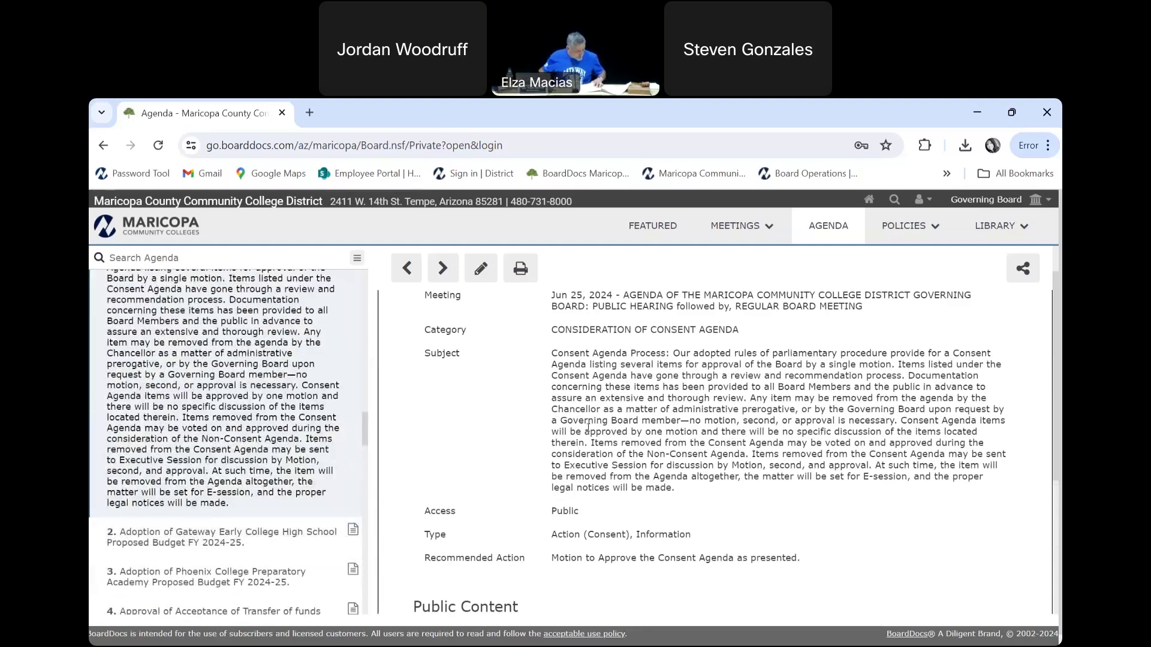
scroll(205, 523, up, 4)
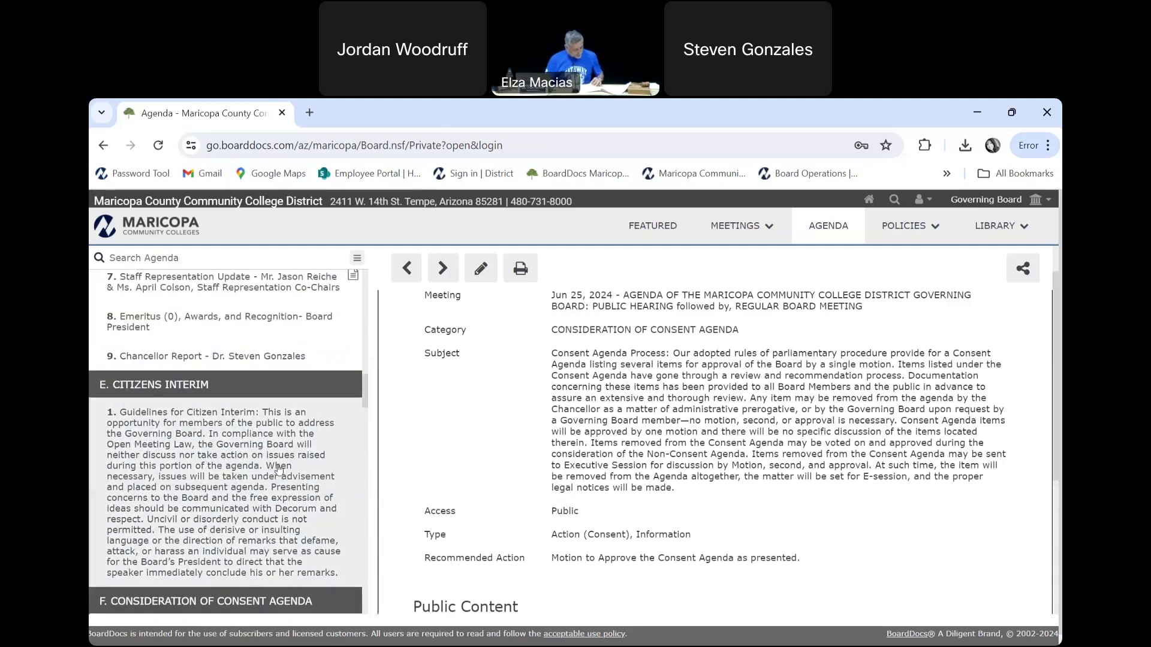
scroll(279, 471, down, 1)
scroll(279, 470, down, 5)
scroll(280, 470, down, 5)
scroll(284, 459, down, 5)
scroll(290, 445, down, 5)
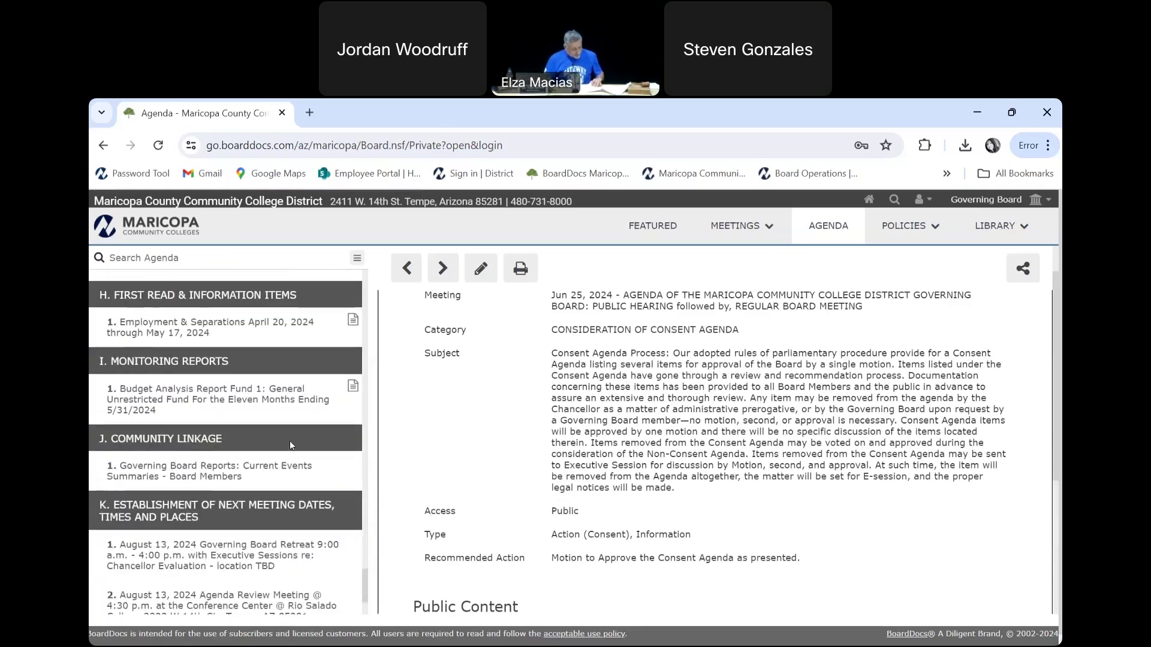
scroll(290, 441, up, 3)
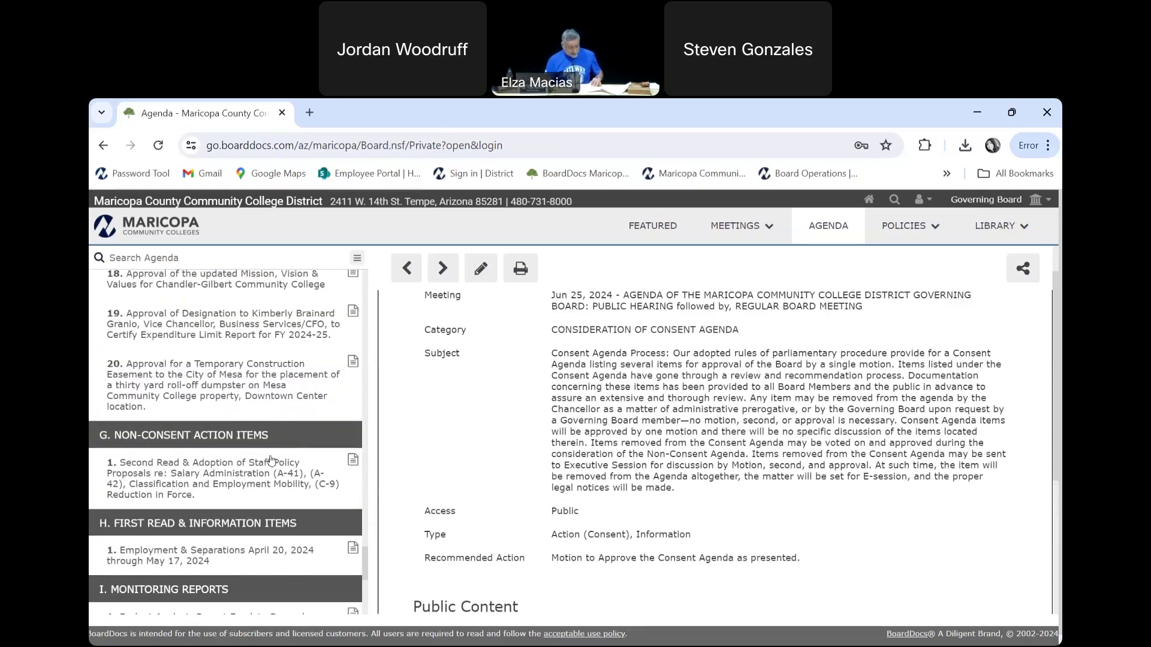
View item G.1, Second Read & Adoption of Staff Policy Proposals.
click(241, 479)
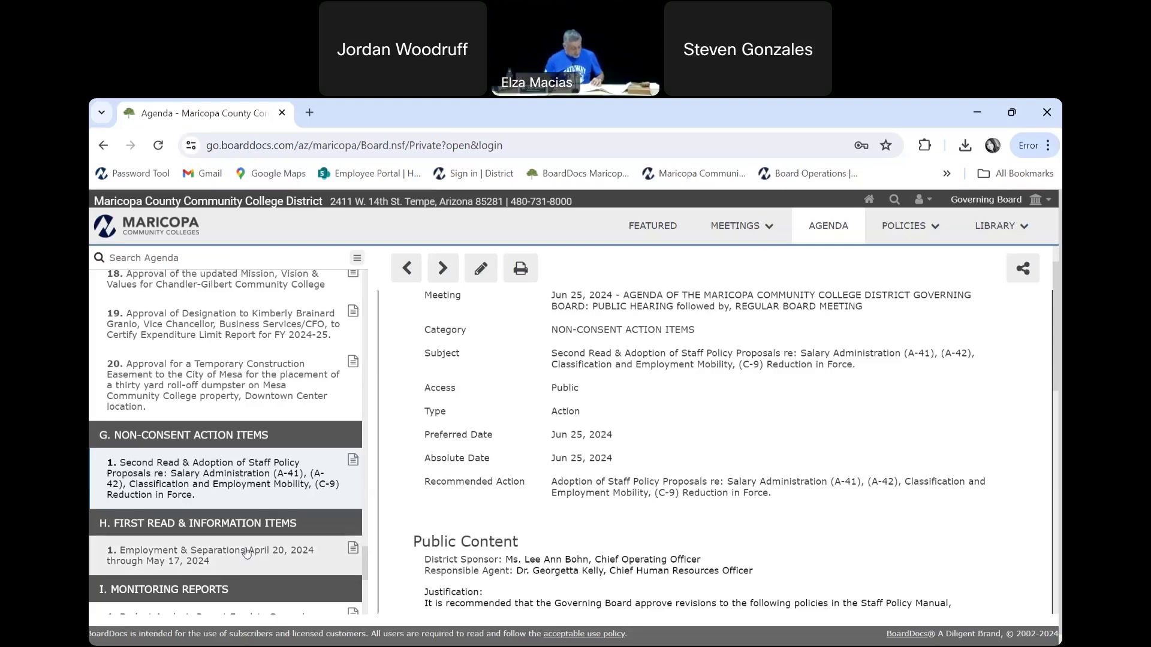
View item H.1 Employment & Separations, then item I.1 Budget Analysis Report.
click(246, 552)
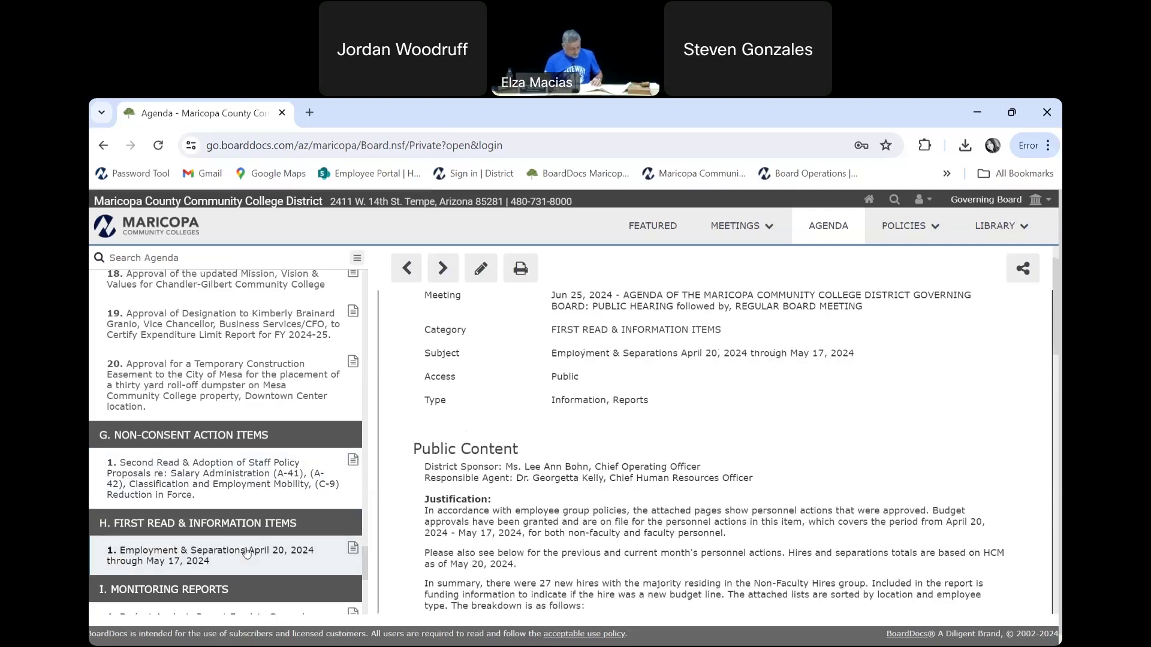
scroll(248, 552, down, 2)
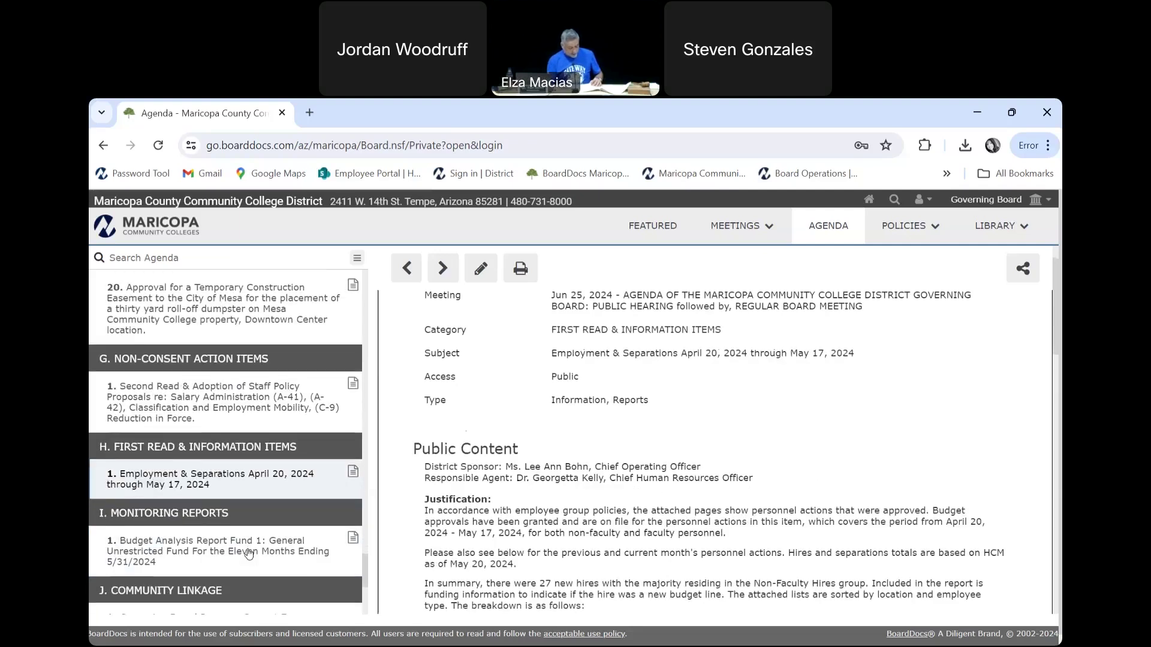
scroll(255, 557, down, 2)
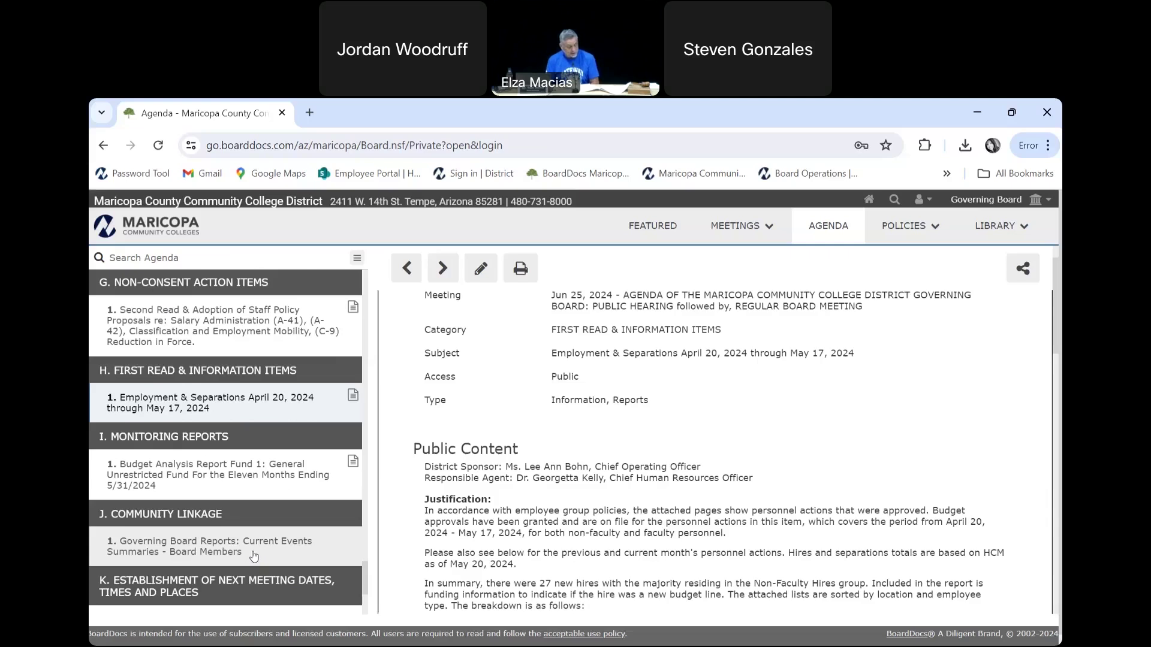
click(233, 486)
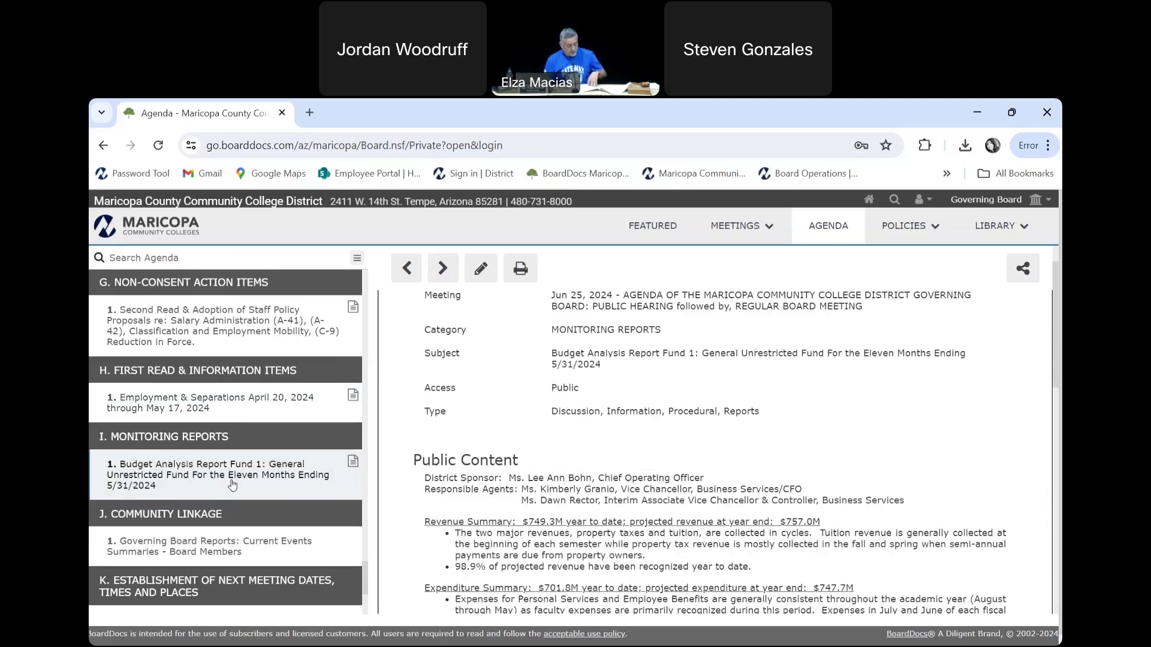
scroll(232, 486, down, 3)
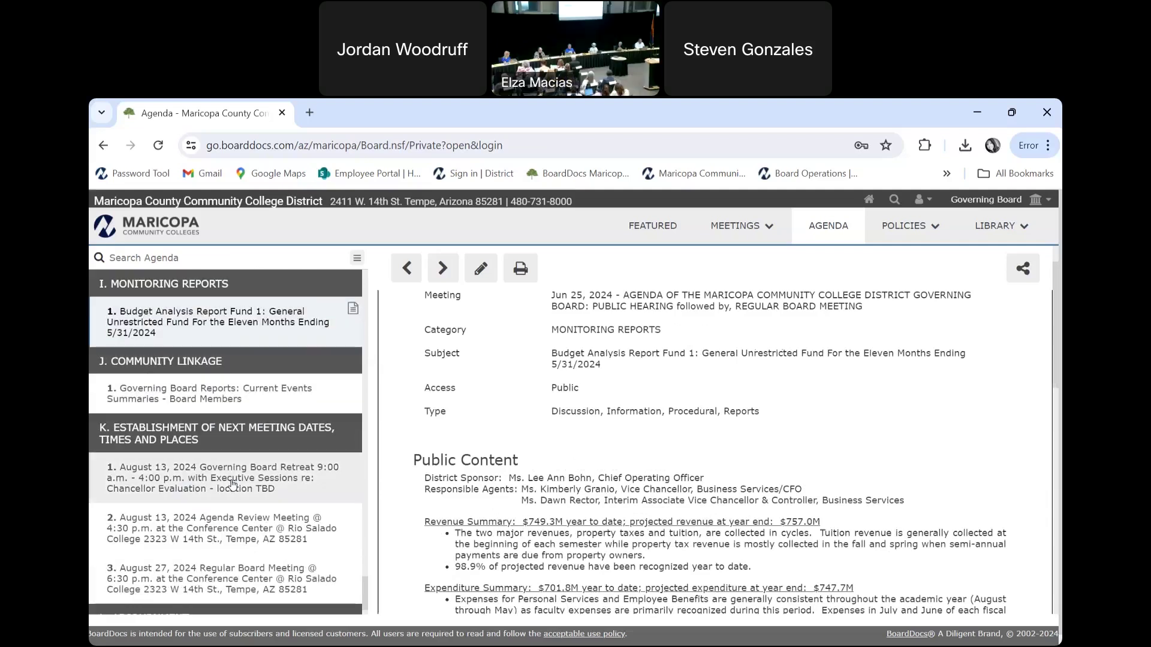
View item J.1, Governing Board Reports: Current Events Summaries - Board Members.
click(232, 396)
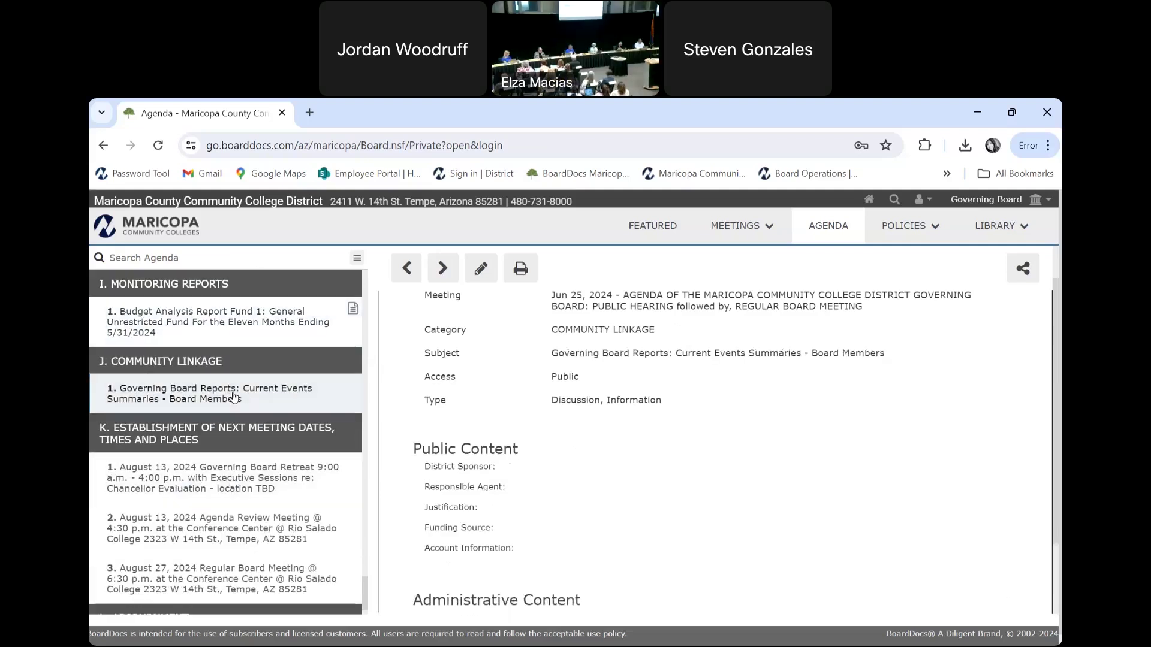